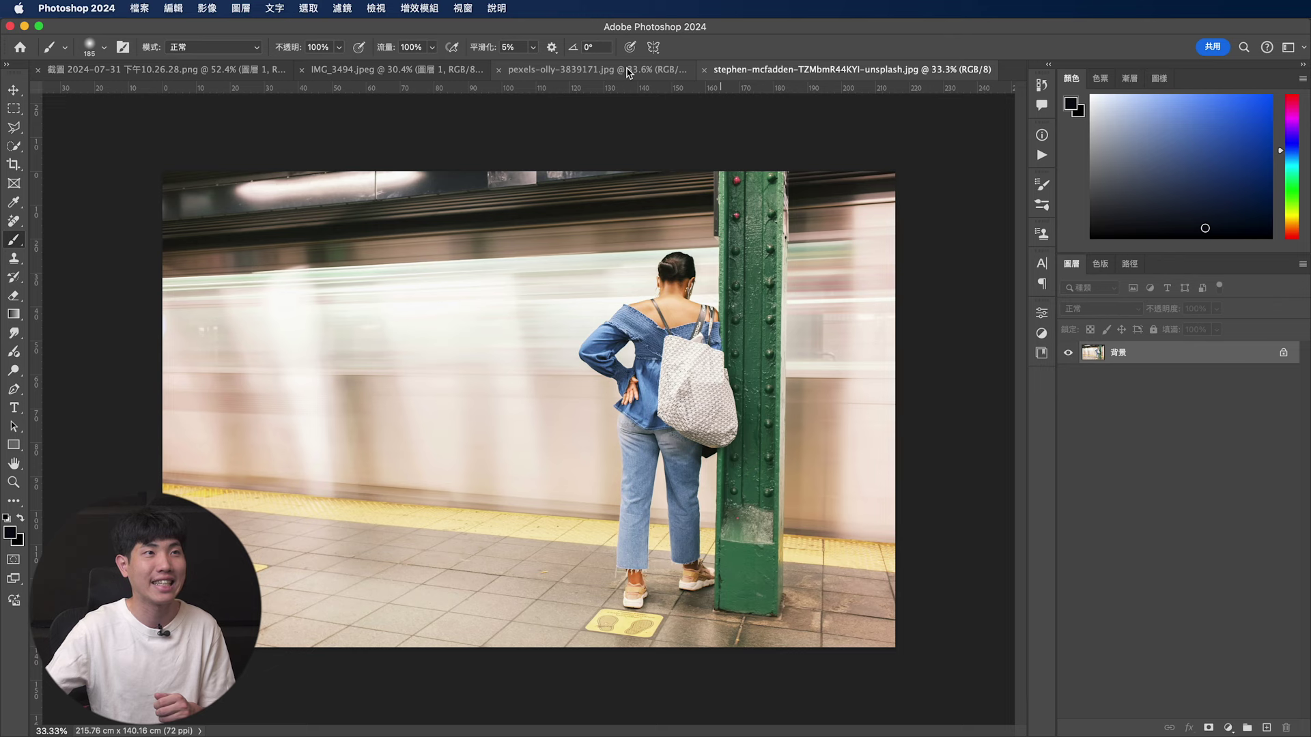
- Bring the pexels-olly-3839171.jpg train-station photo forward
click(628, 72)
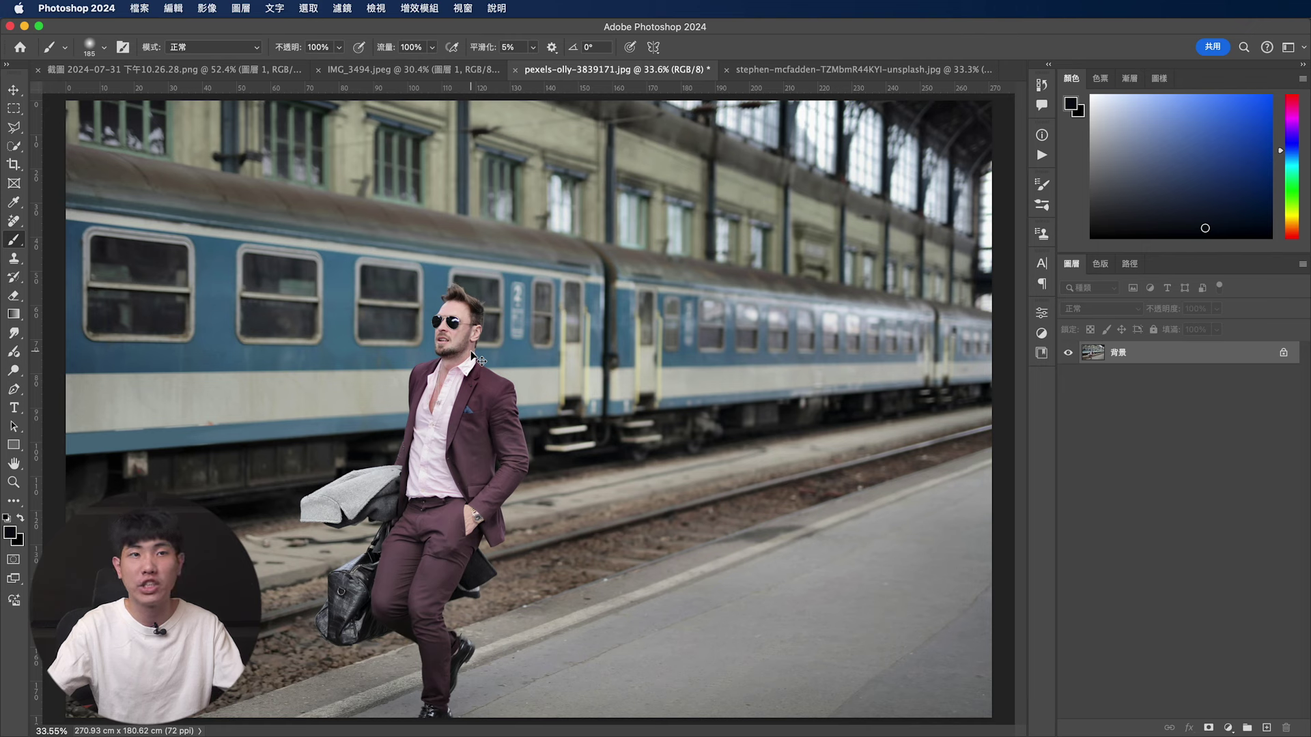
- Duplicate the photo onto a new layer named 主體
key(ctrl+j)
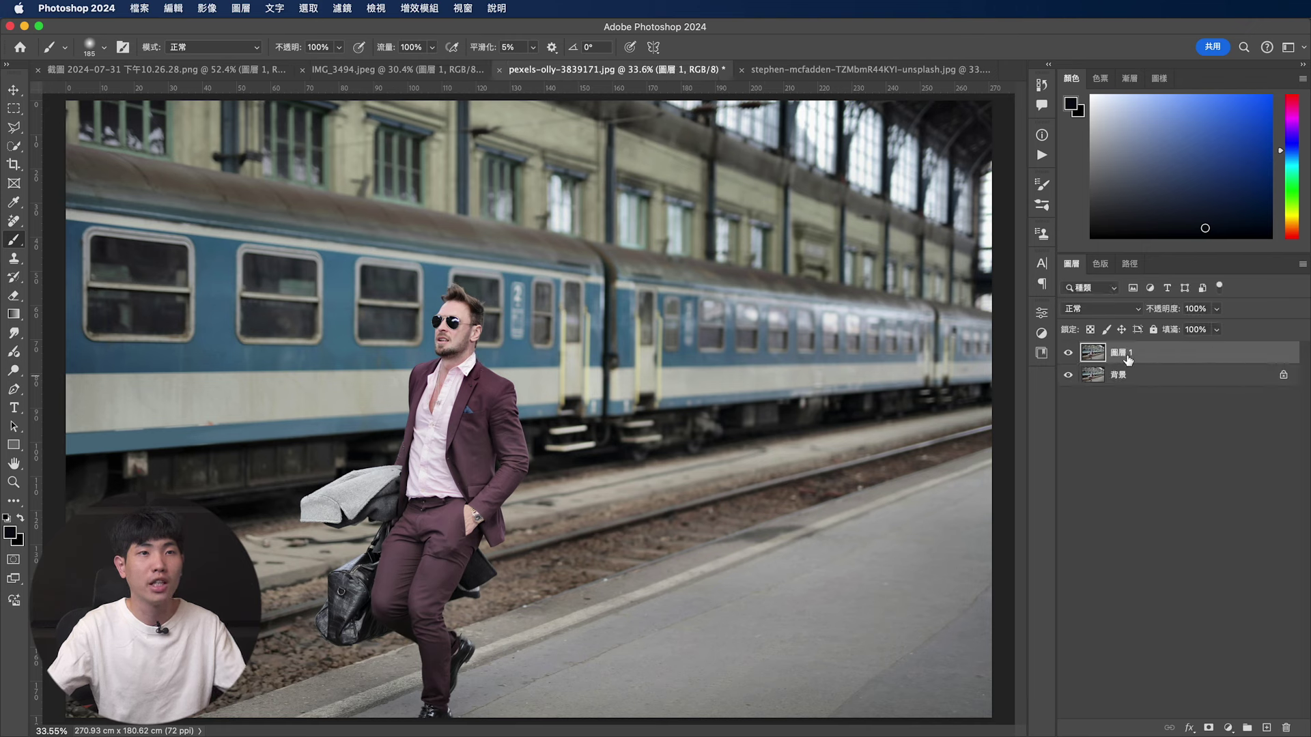
double_click(1125, 353)
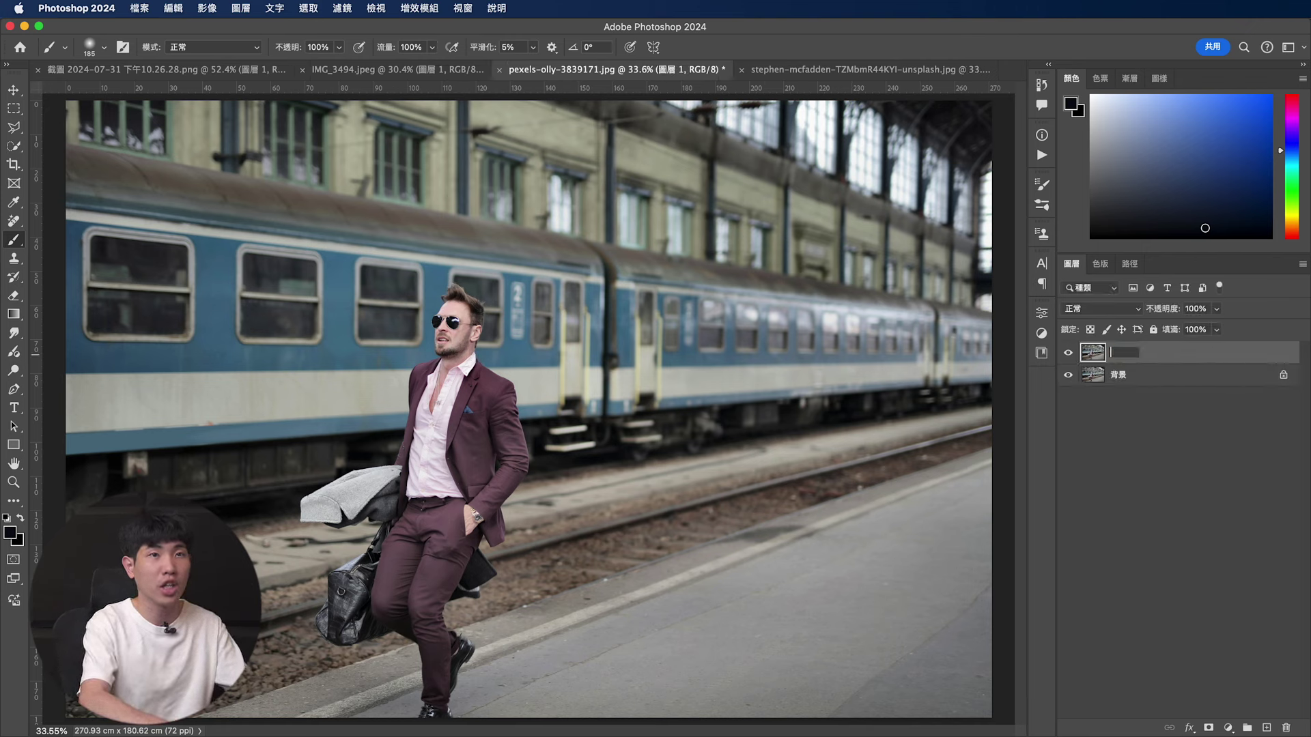
text(主左一)
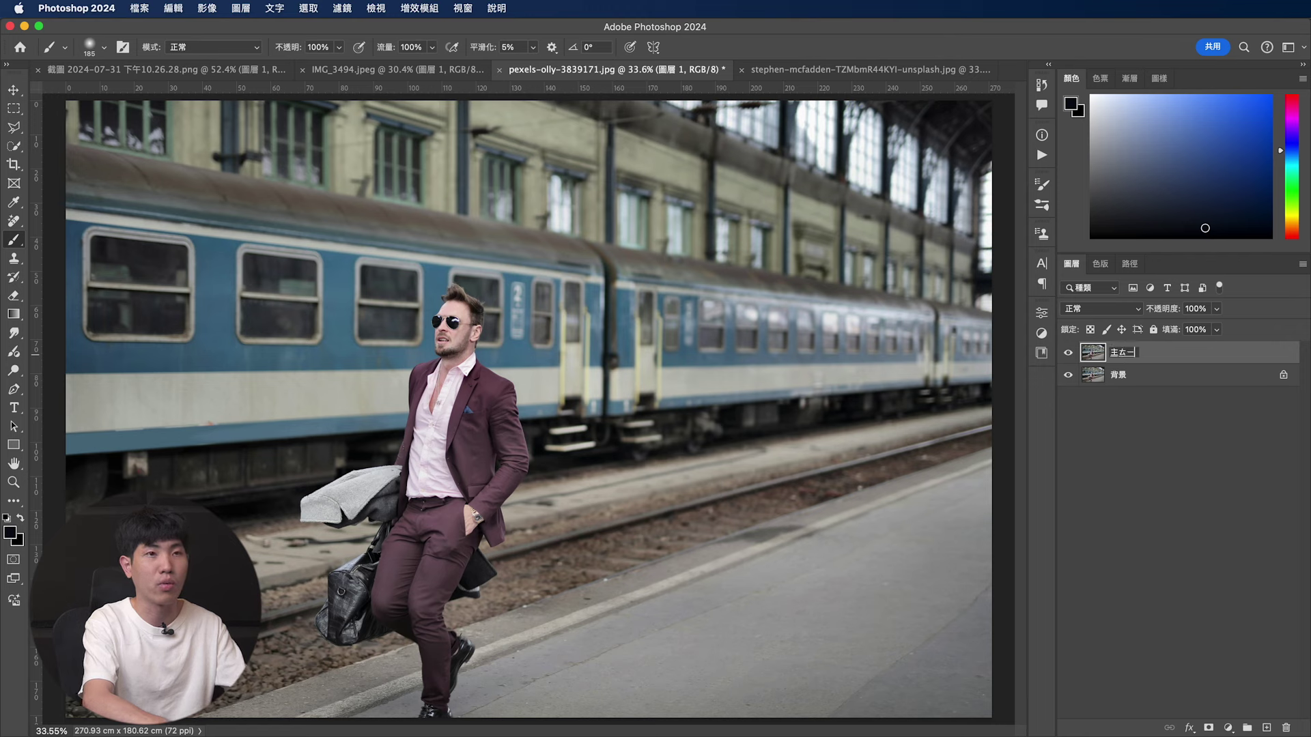
key(BackSpace)
text(體)
key(Return)
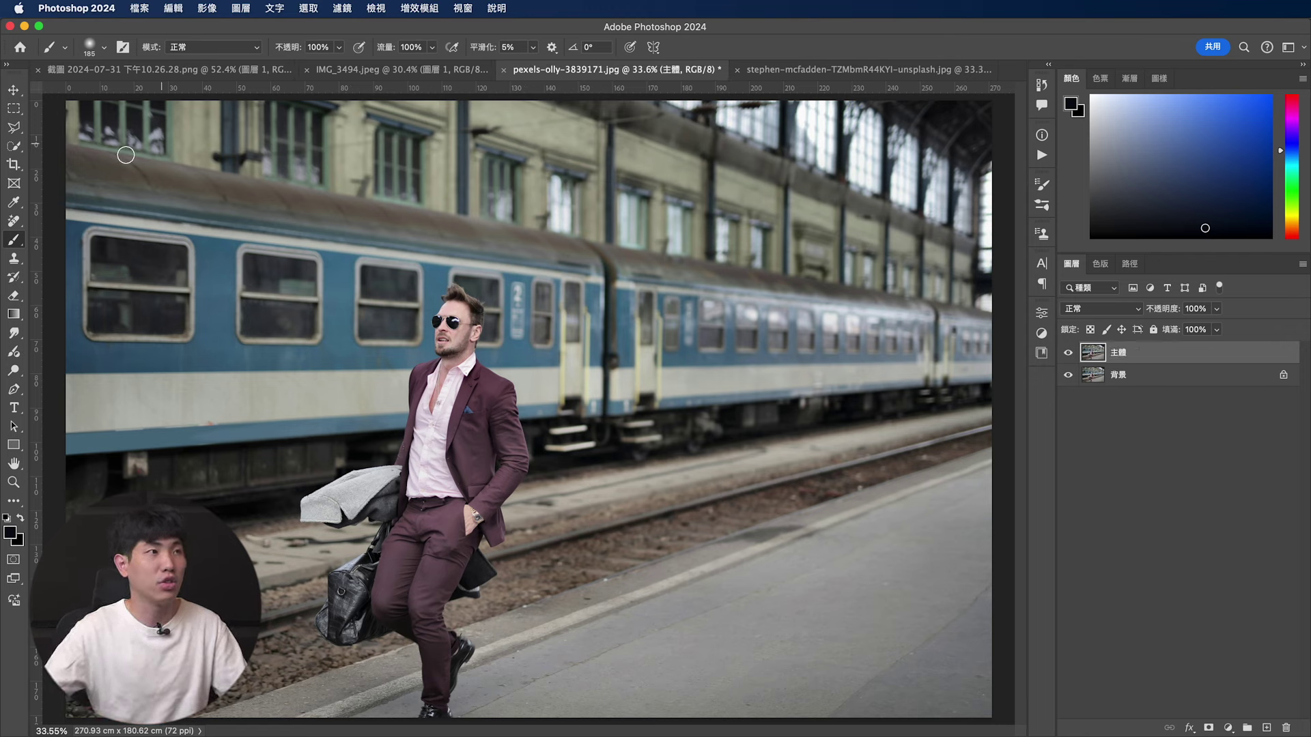
- Select Subject to mask 主體 to the man, then briefly hide the background to check the cutout
click(15, 147)
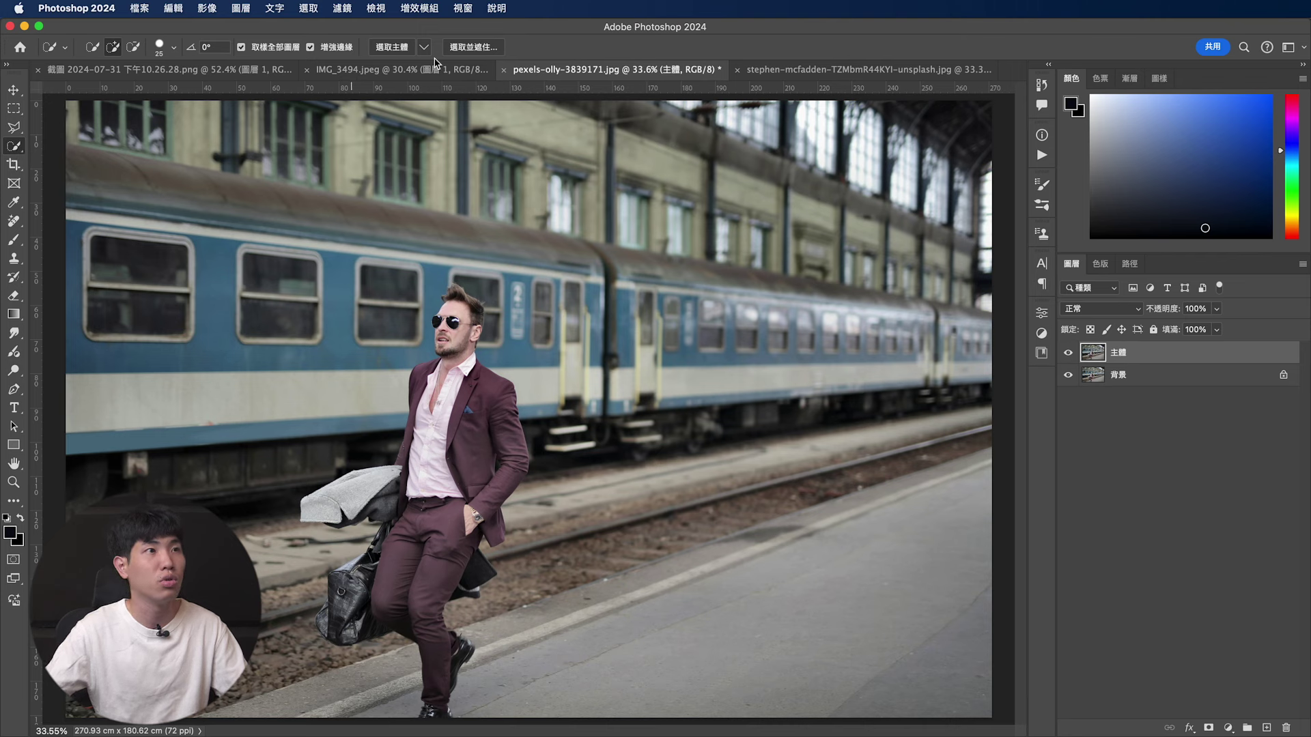
click(400, 47)
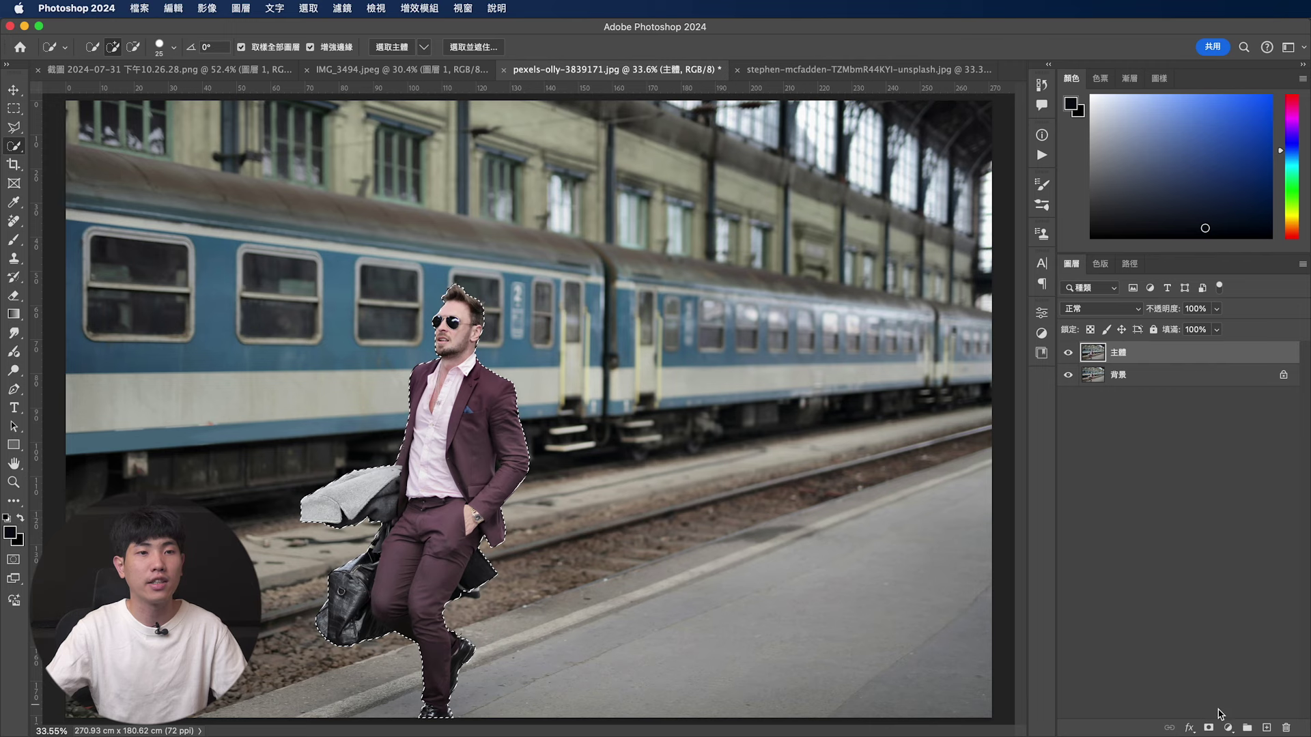
click(1208, 727)
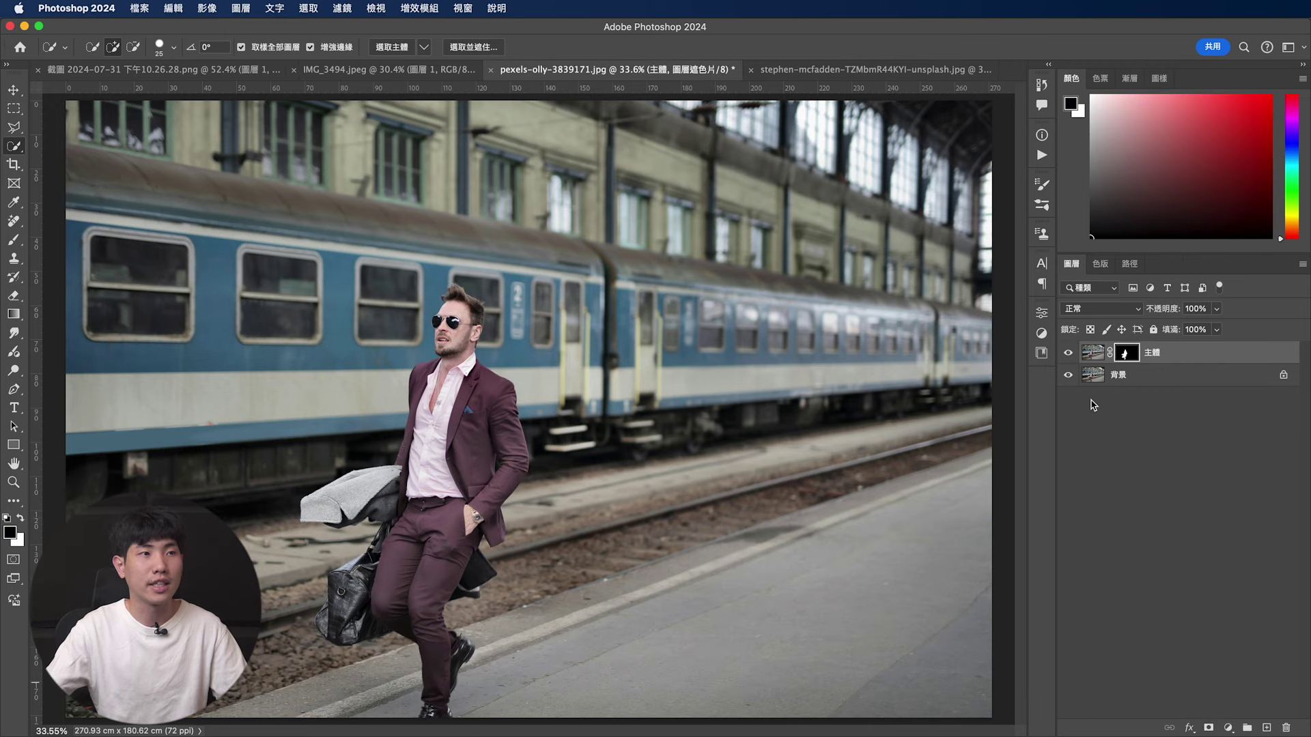
alt+click(1069, 353)
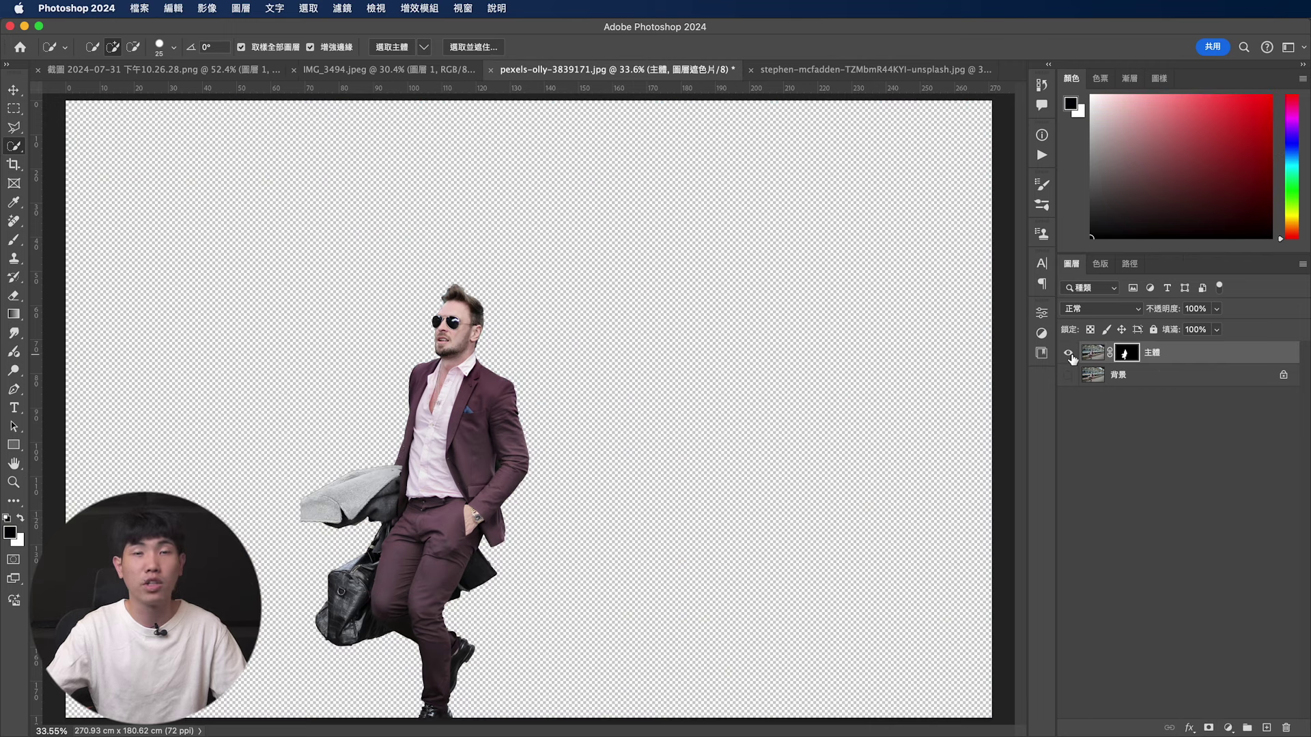
alt+click(1070, 353)
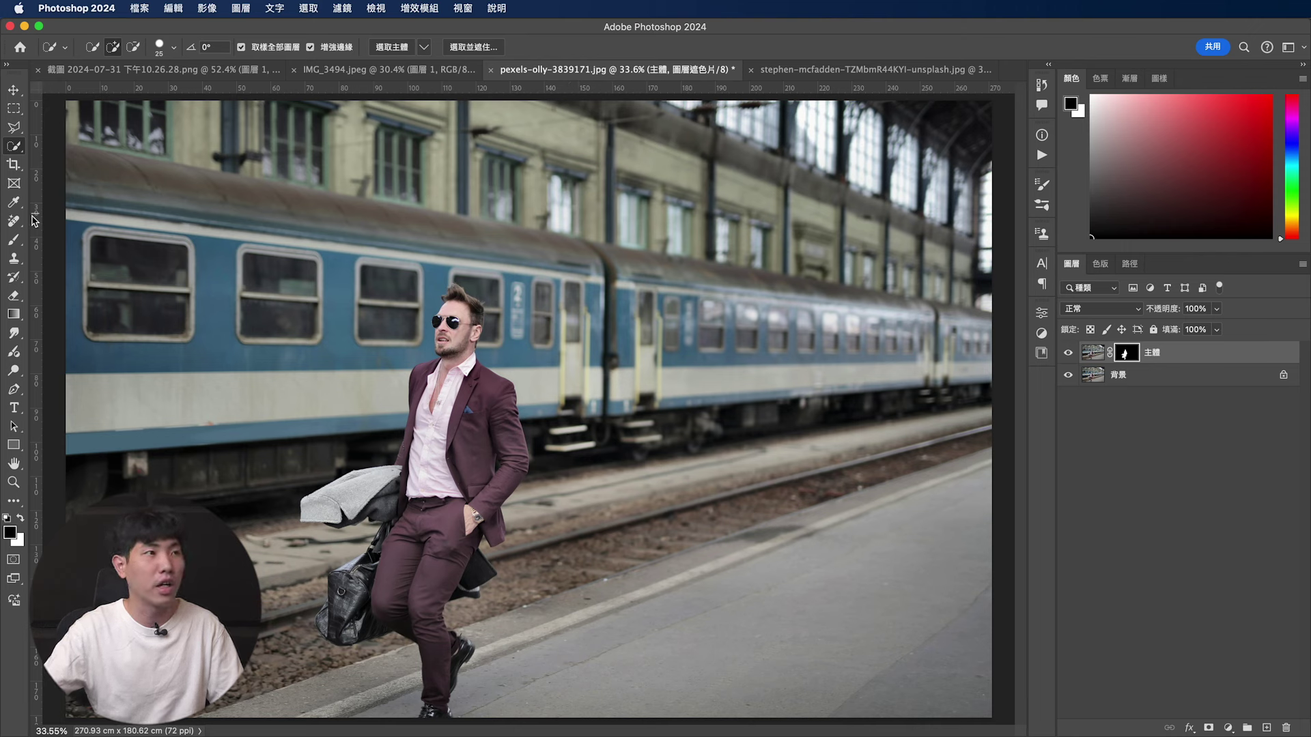
- With the Remove tool active, duplicate the 背景 layer into 背景 拷貝
click(12, 223)
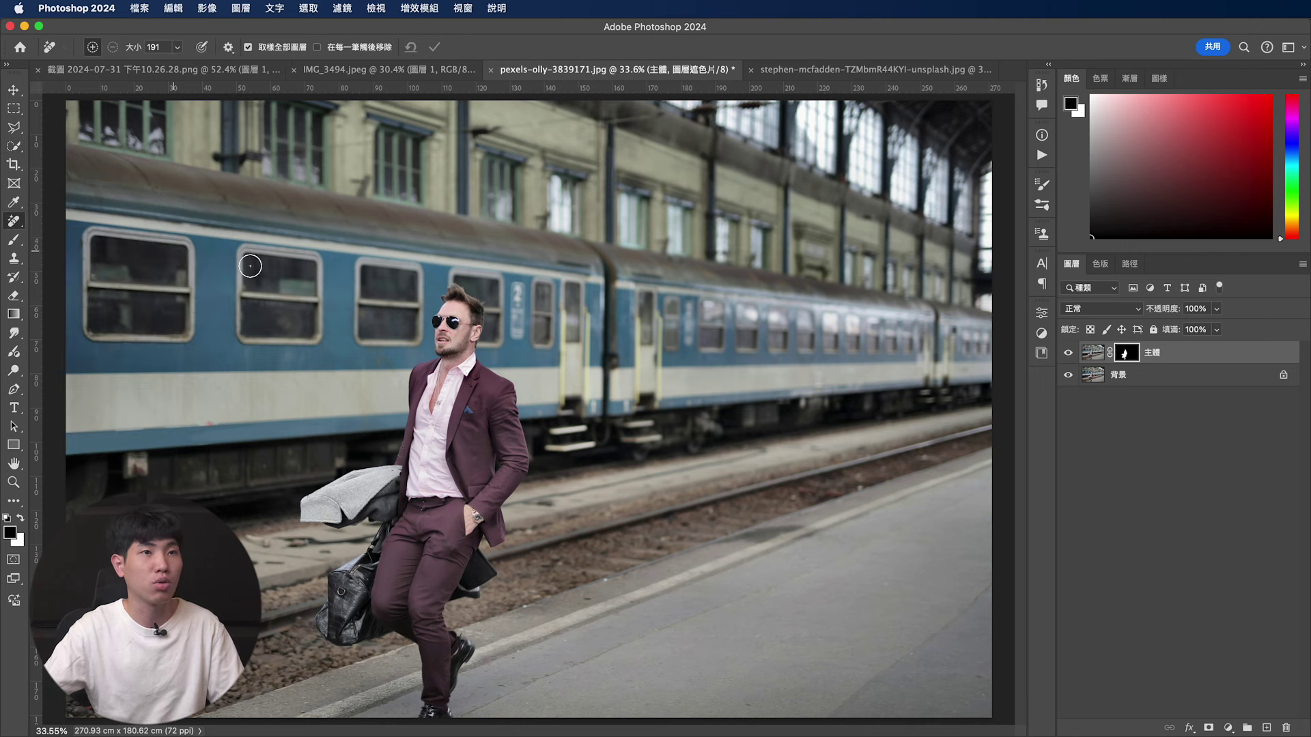
click(1175, 413)
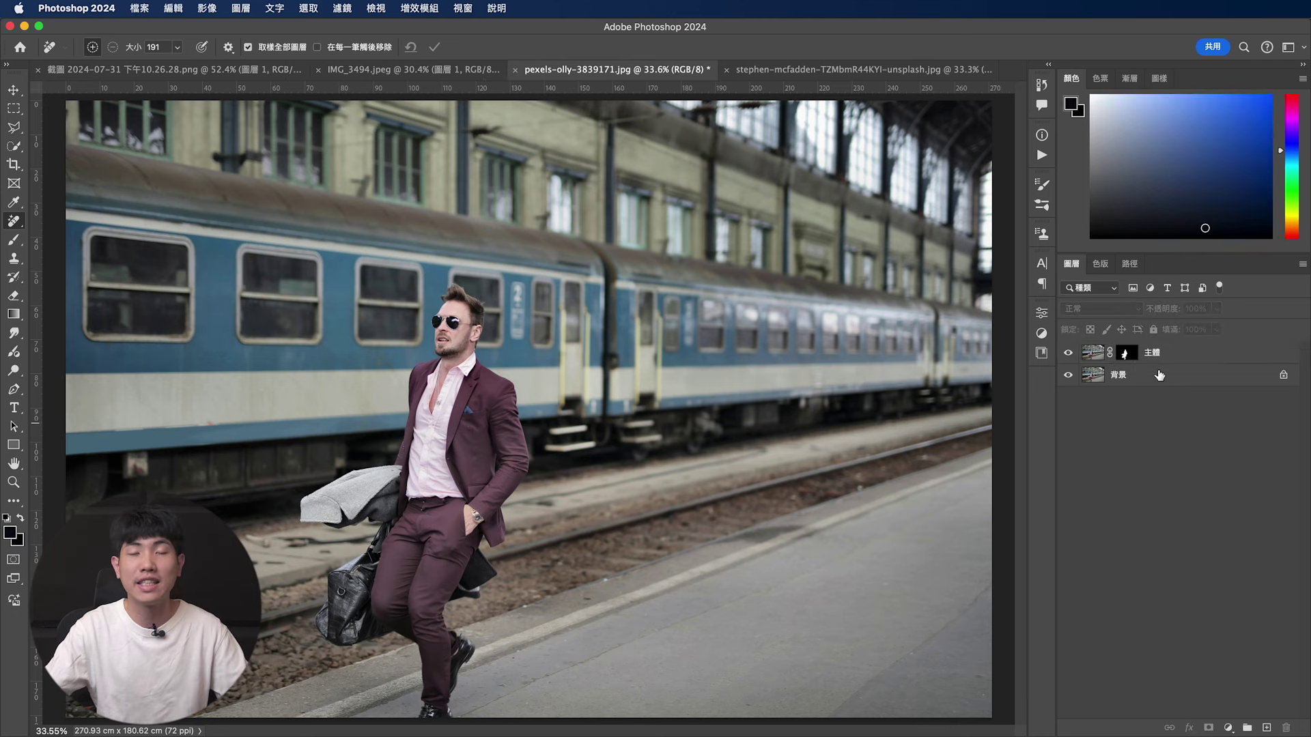
click(1154, 377)
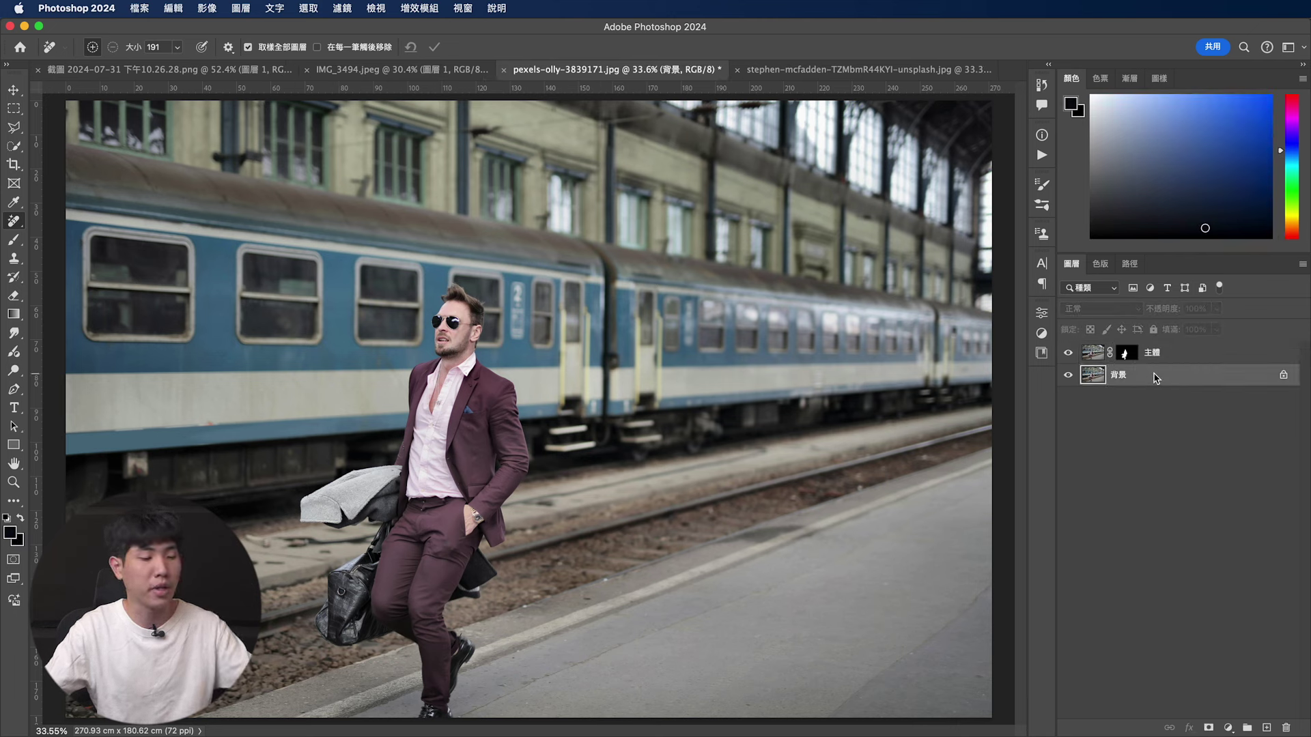
key(ctrl+j)
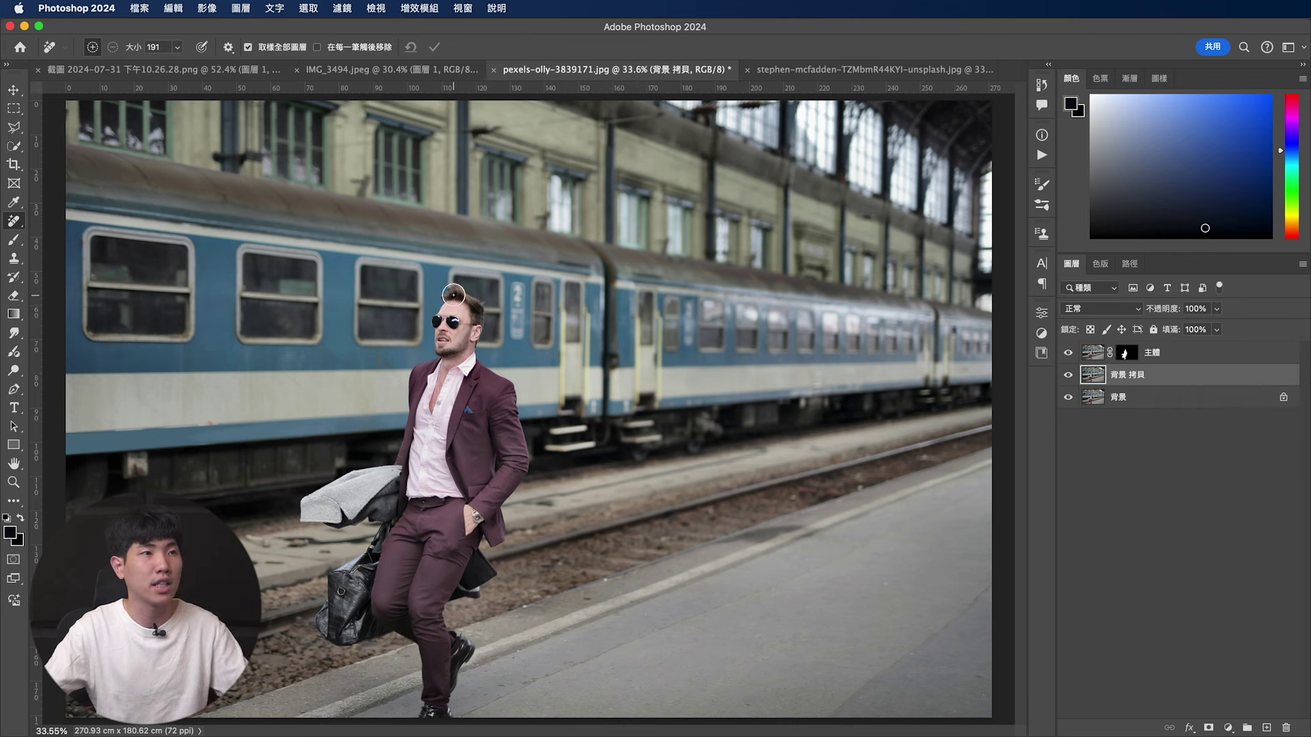
- Remove the man from 背景 拷貝 with the Remove tool and hide the 主體 layer
mouse_move(454, 293)
mouse_down()
mouse_move(419, 373)
mouse_move(308, 514)
mouse_up()
mouse_move(415, 509)
mouse_down()
mouse_move(341, 618)
mouse_move(449, 687)
mouse_move(487, 485)
mouse_move(482, 381)
mouse_move(459, 311)
mouse_move(435, 522)
mouse_move(428, 450)
mouse_up()
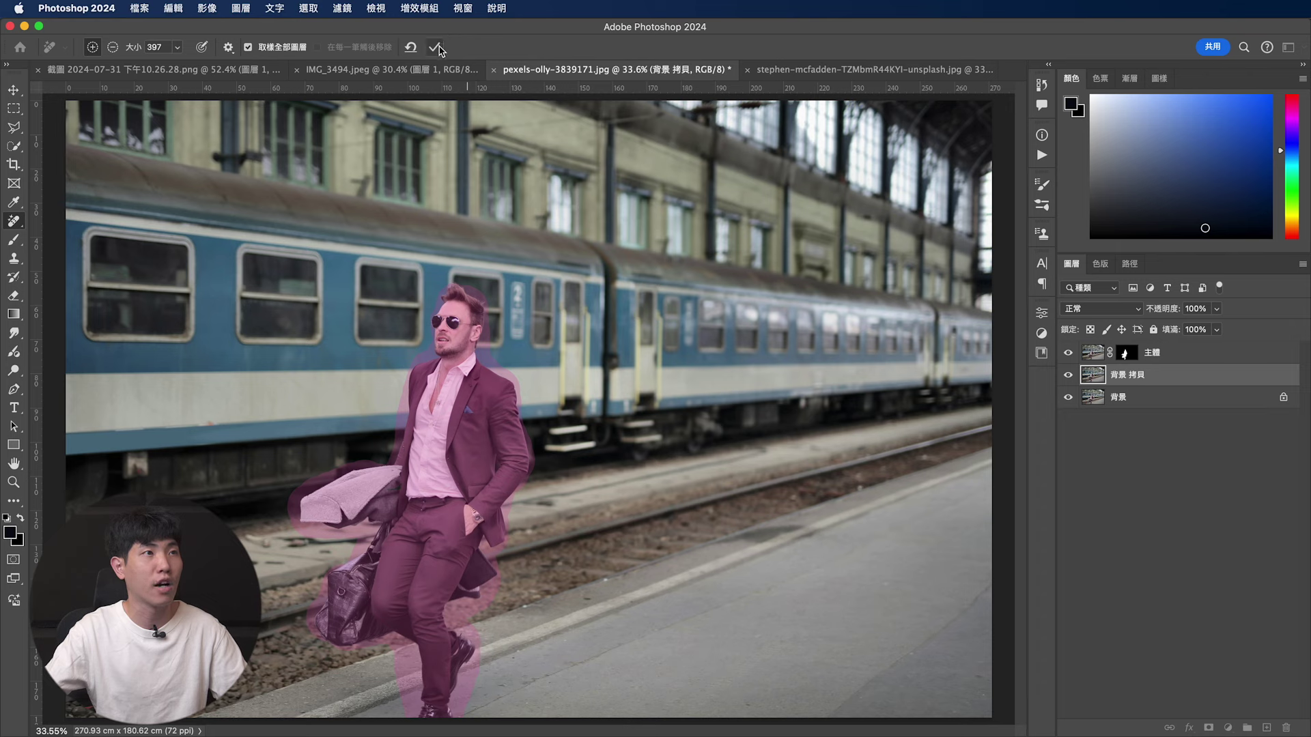
click(436, 47)
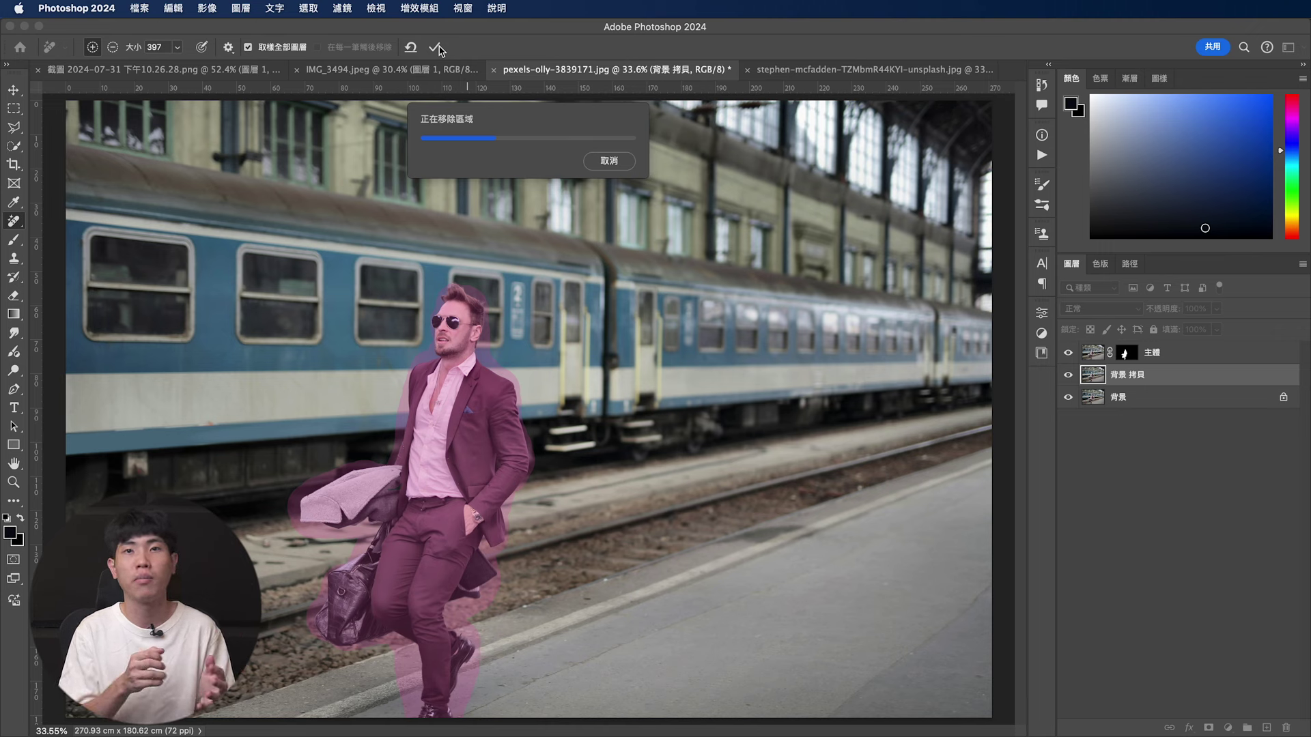
click(1069, 353)
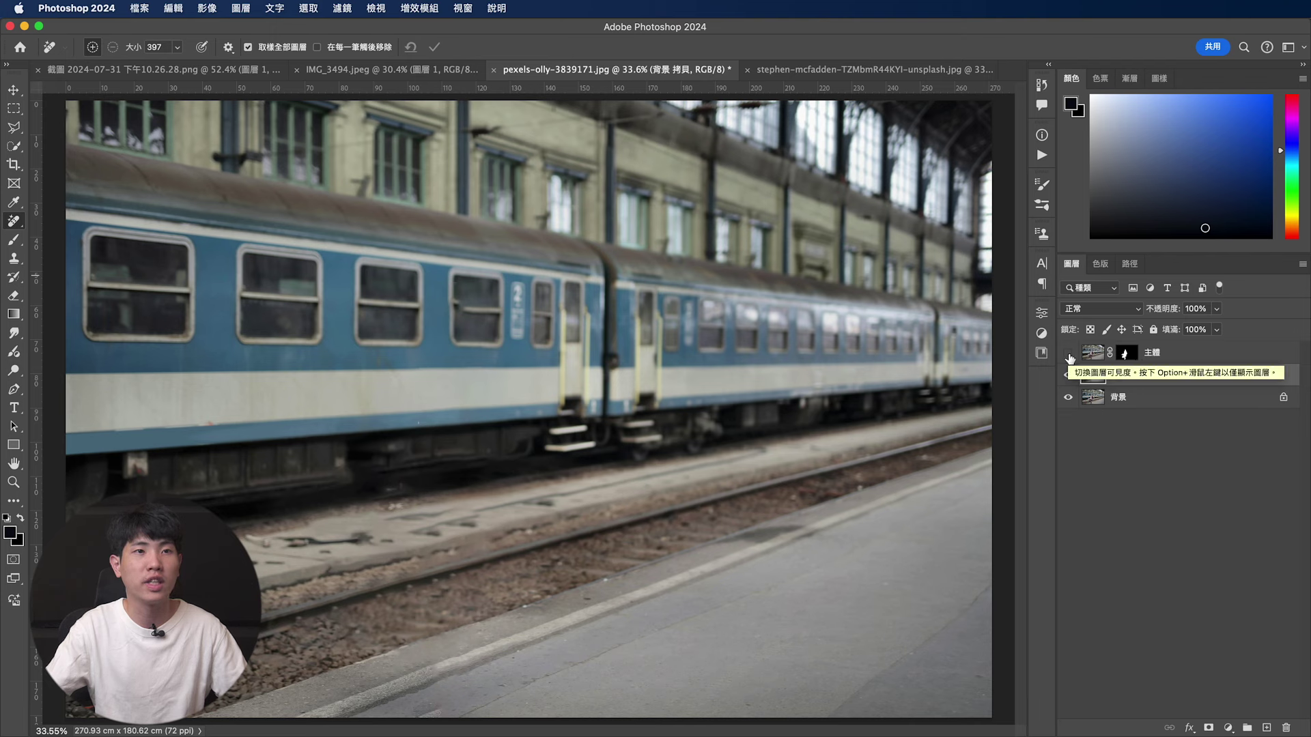
click(1069, 354)
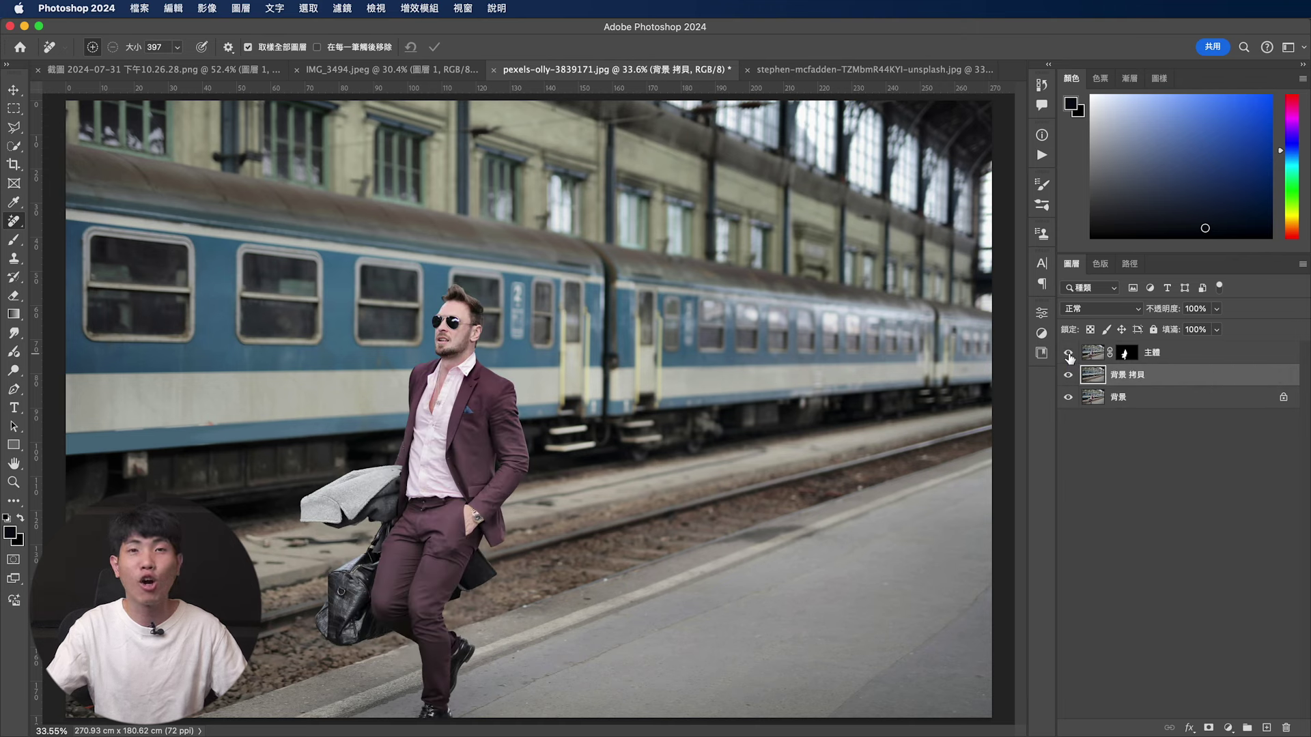
click(1068, 354)
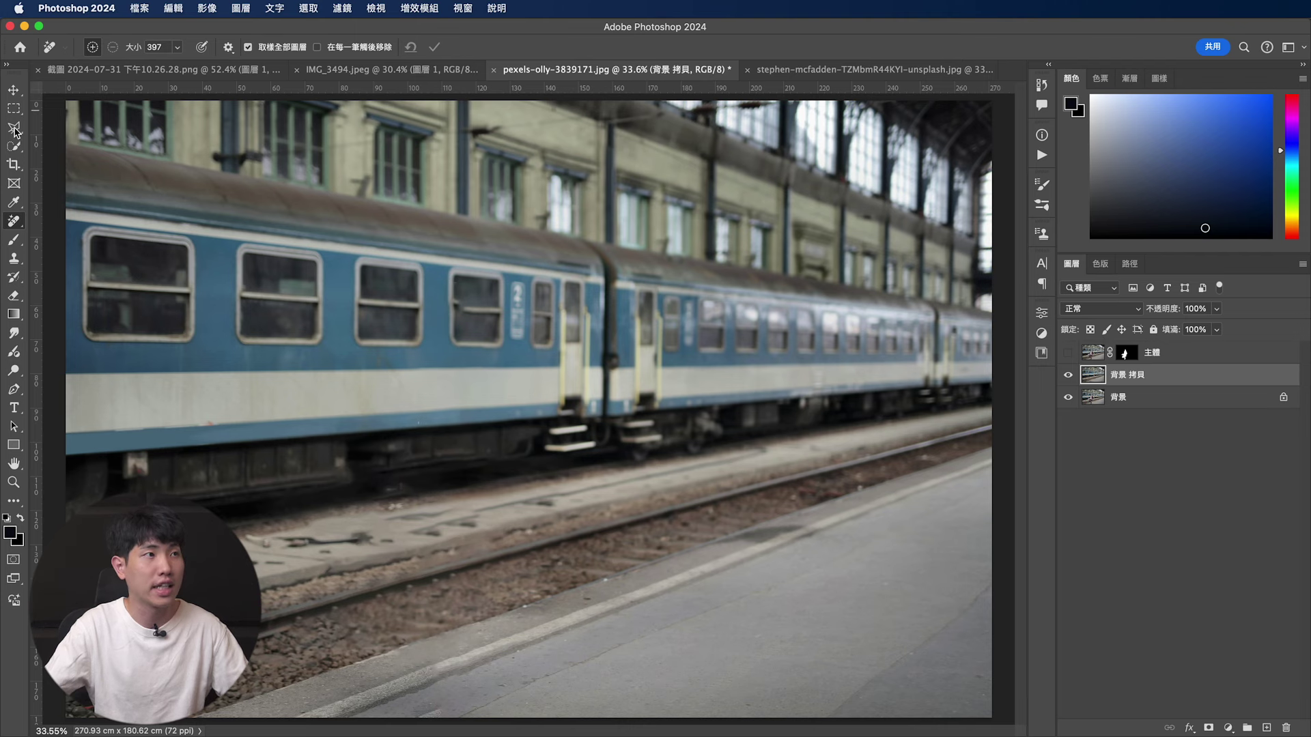
- Outline the train edge to edge with the Polygonal Lasso tool
click(13, 129)
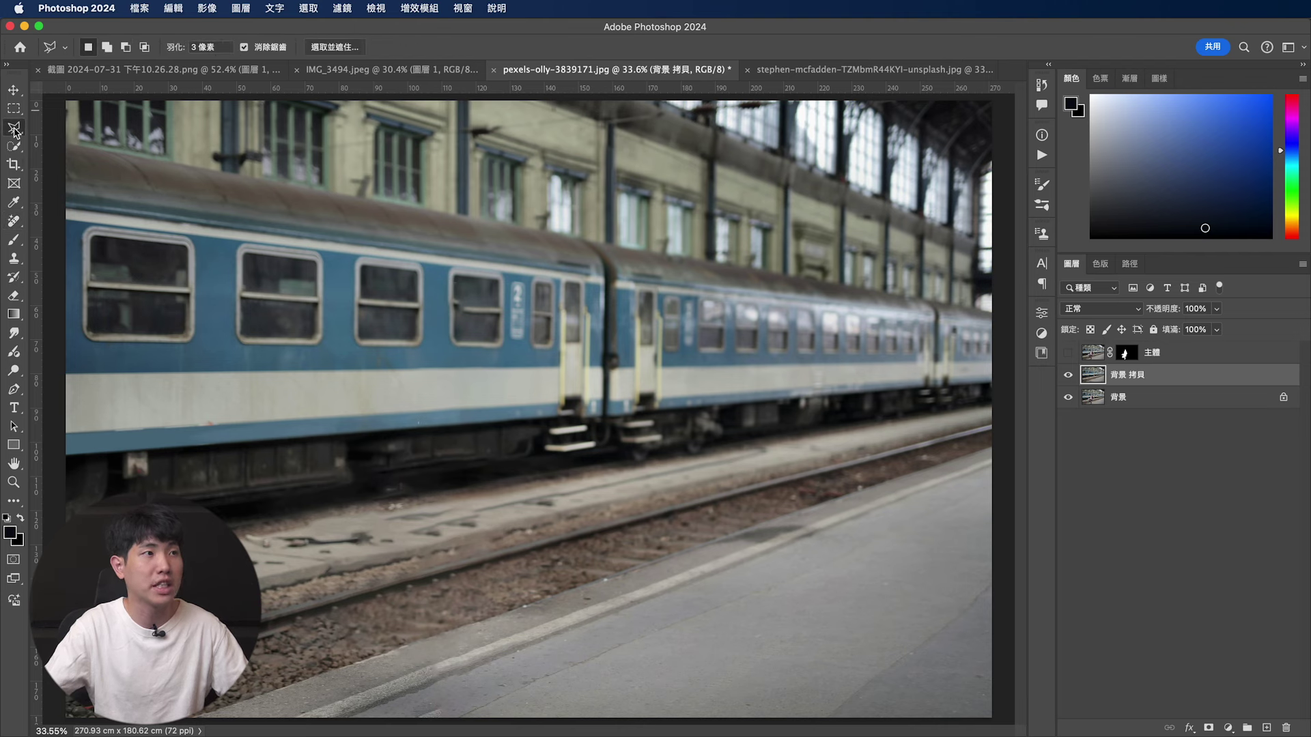
click(61, 142)
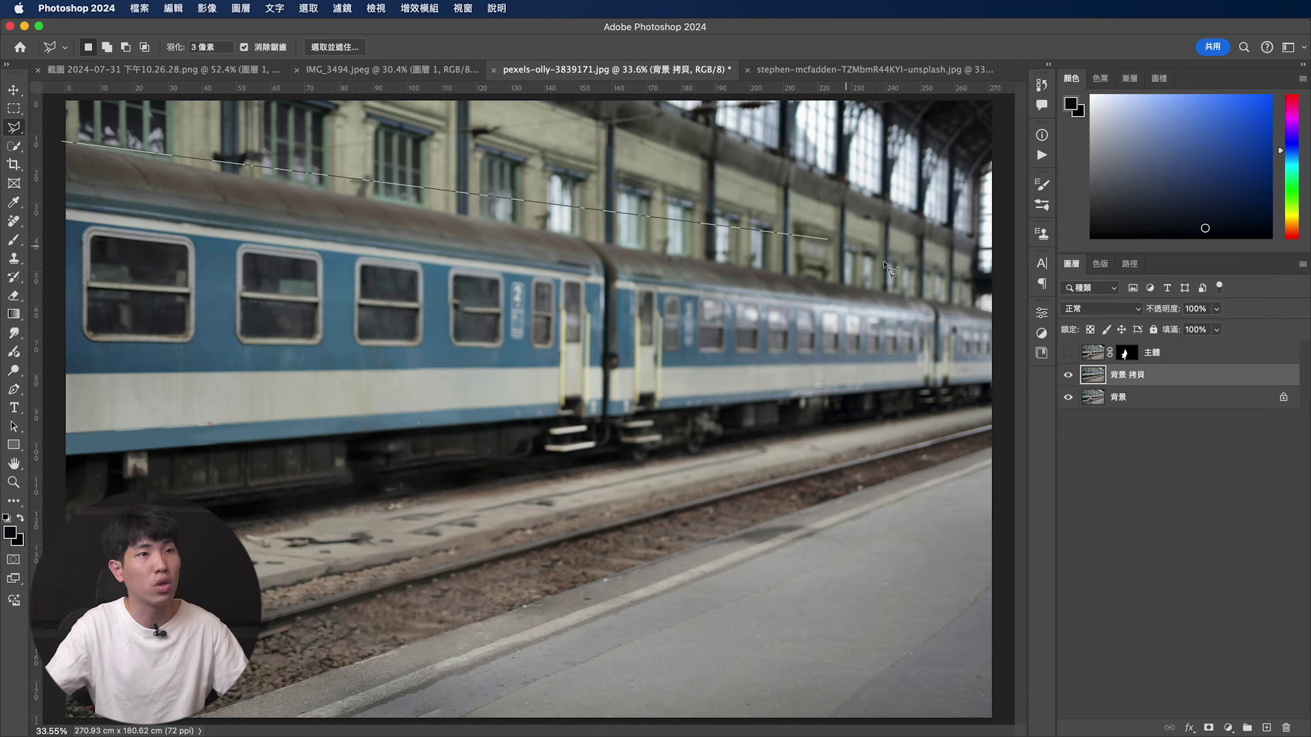
click(995, 310)
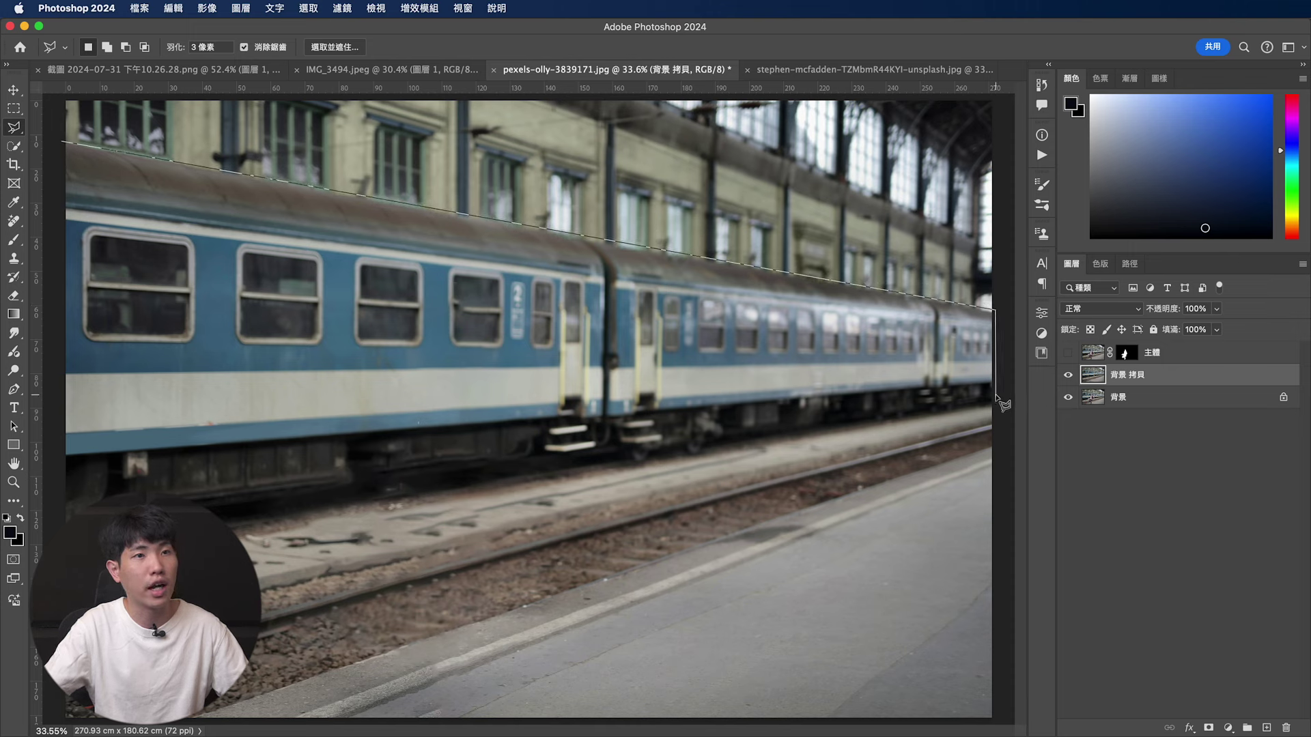
click(996, 401)
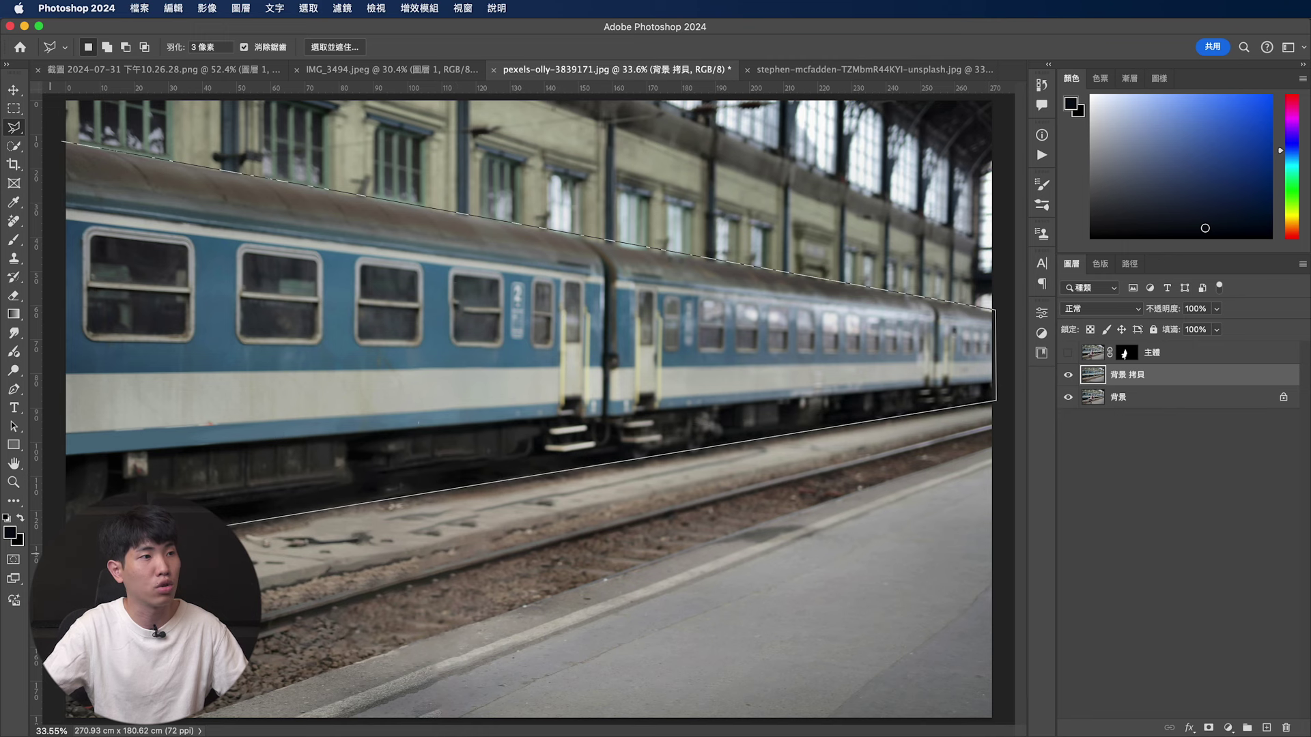
click(49, 553)
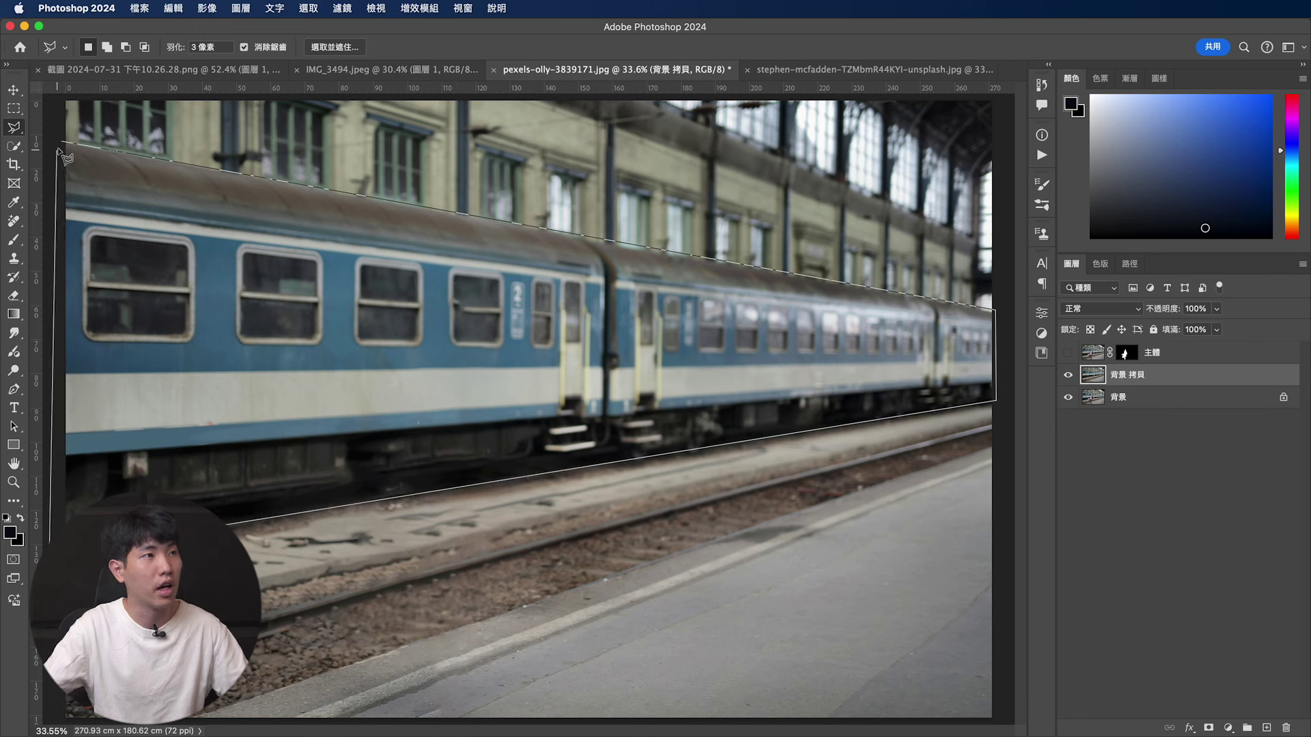
click(60, 145)
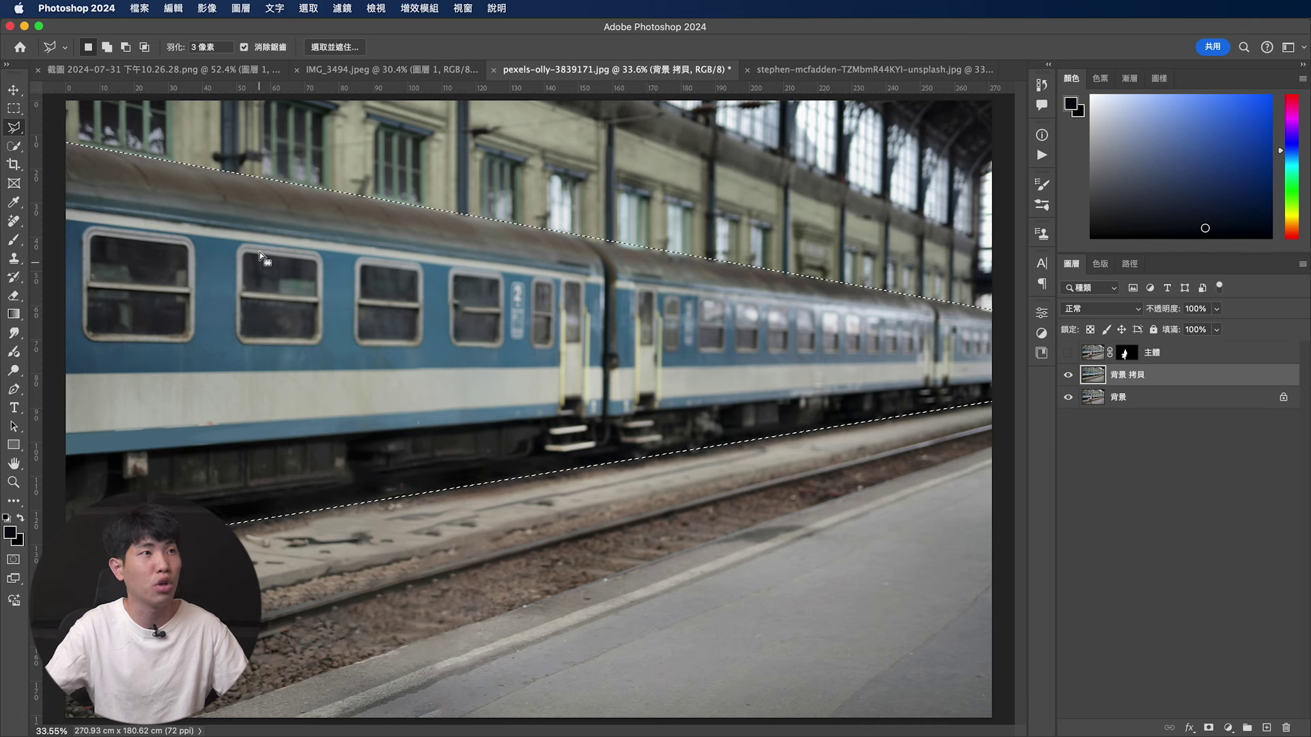
click(342, 8)
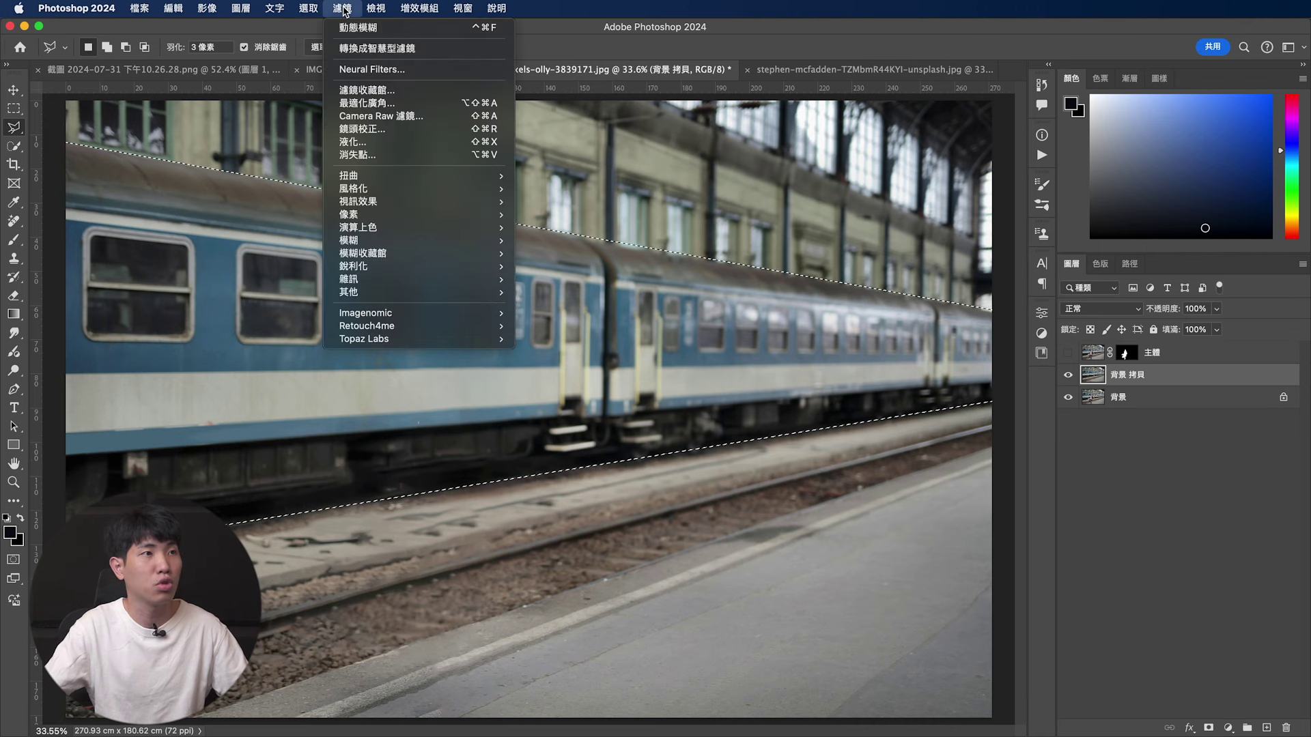
mouse_move(349, 240)
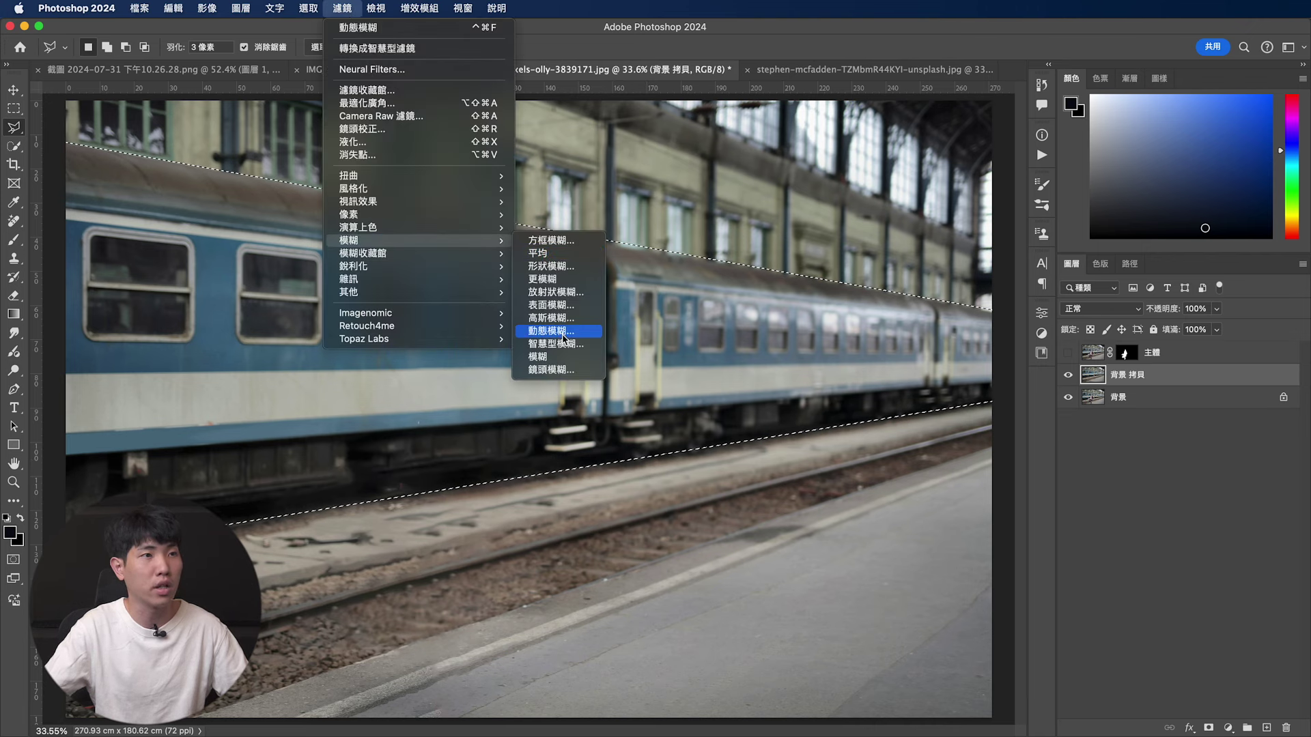
- Apply Motion Blur at angle -2° and distance 594 pixels, then deselect
click(563, 335)
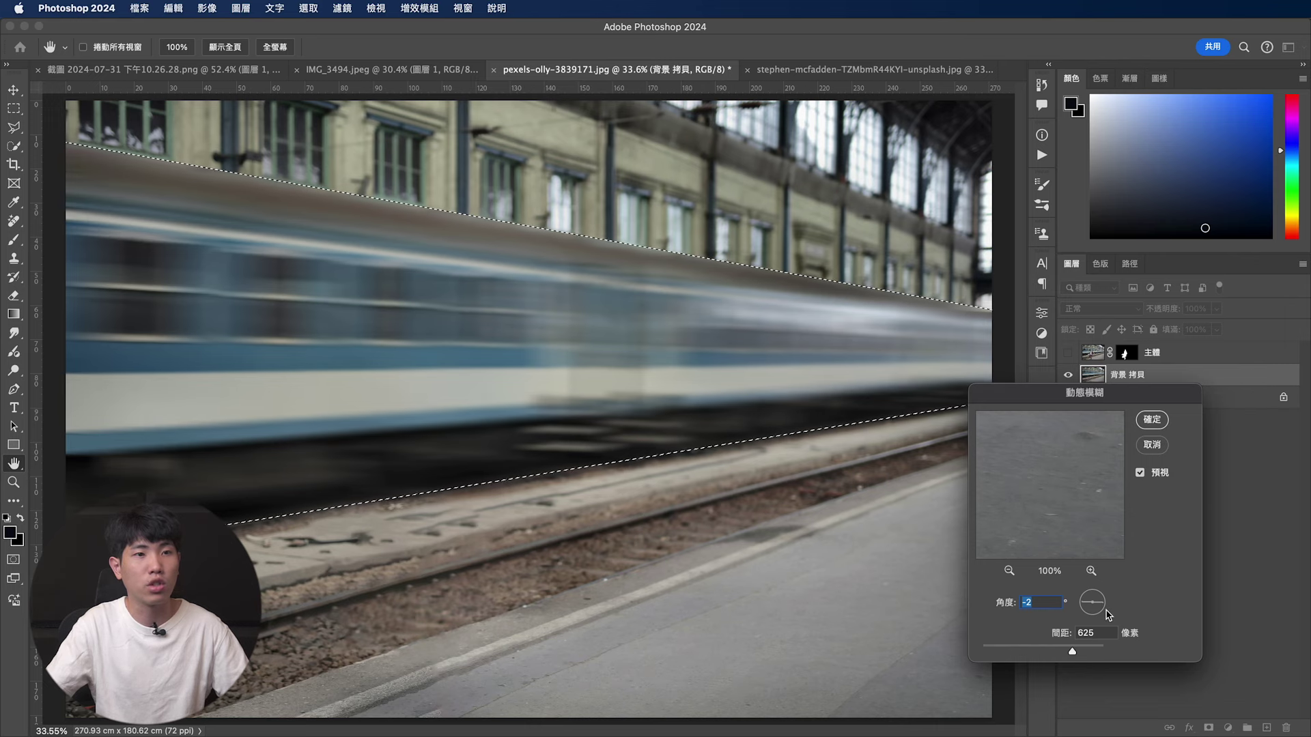
key(Tab)
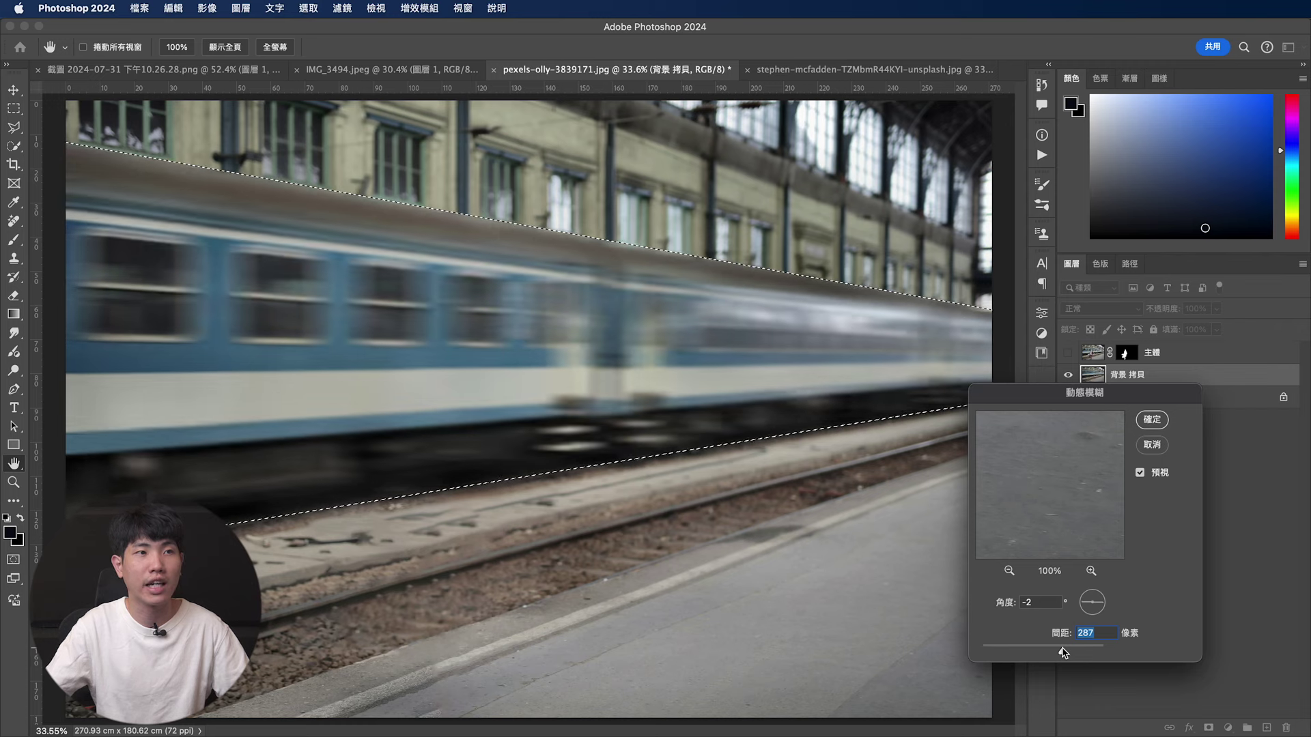
drag(1077, 653, 1071, 652)
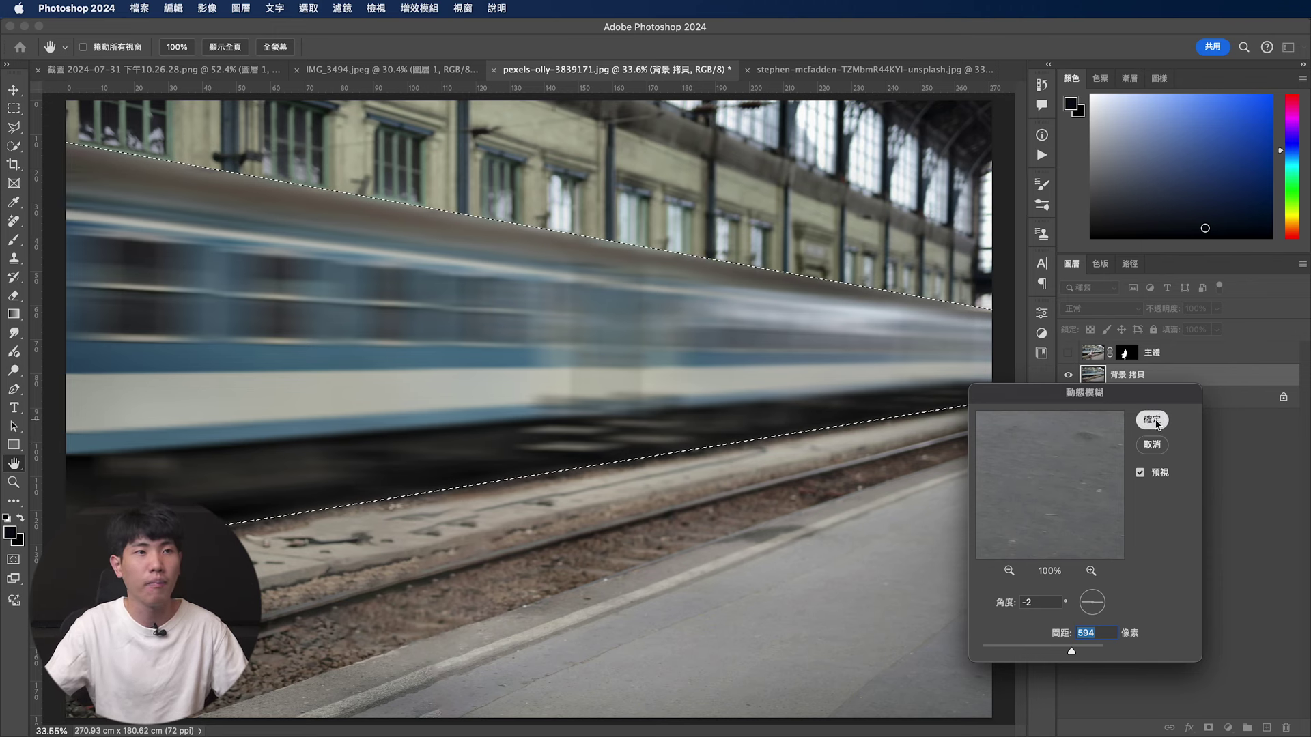
click(1152, 420)
key(ctrl+d)
click(14, 128)
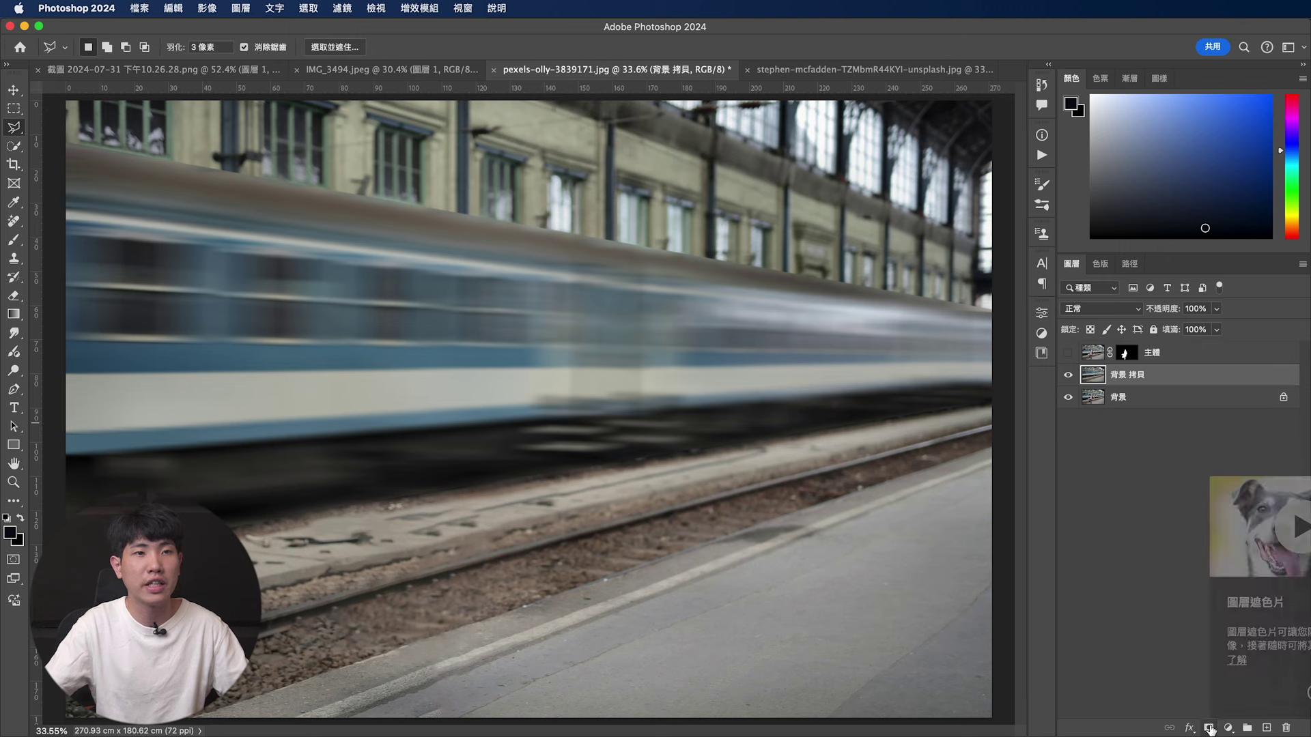
- Add a white mask to 背景 拷貝 and set a 348-pixel brush at about 21% flow
click(1209, 728)
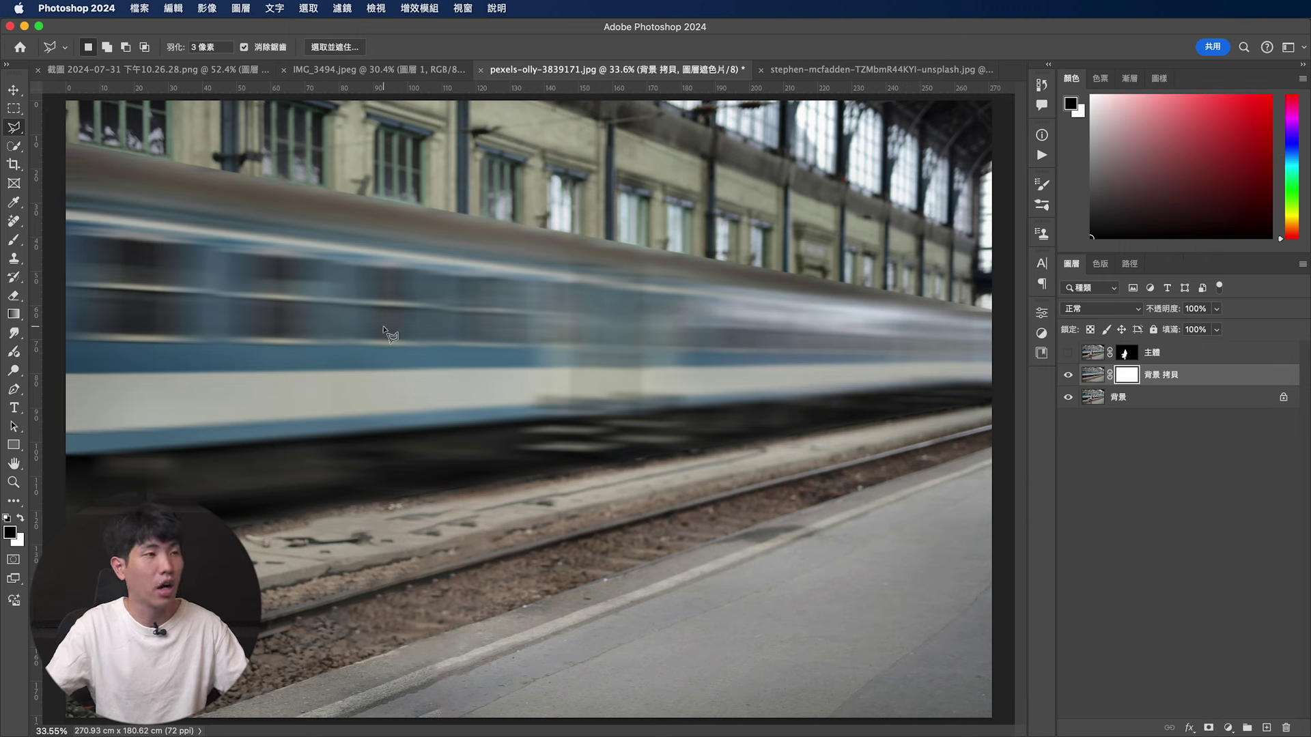
key(b)
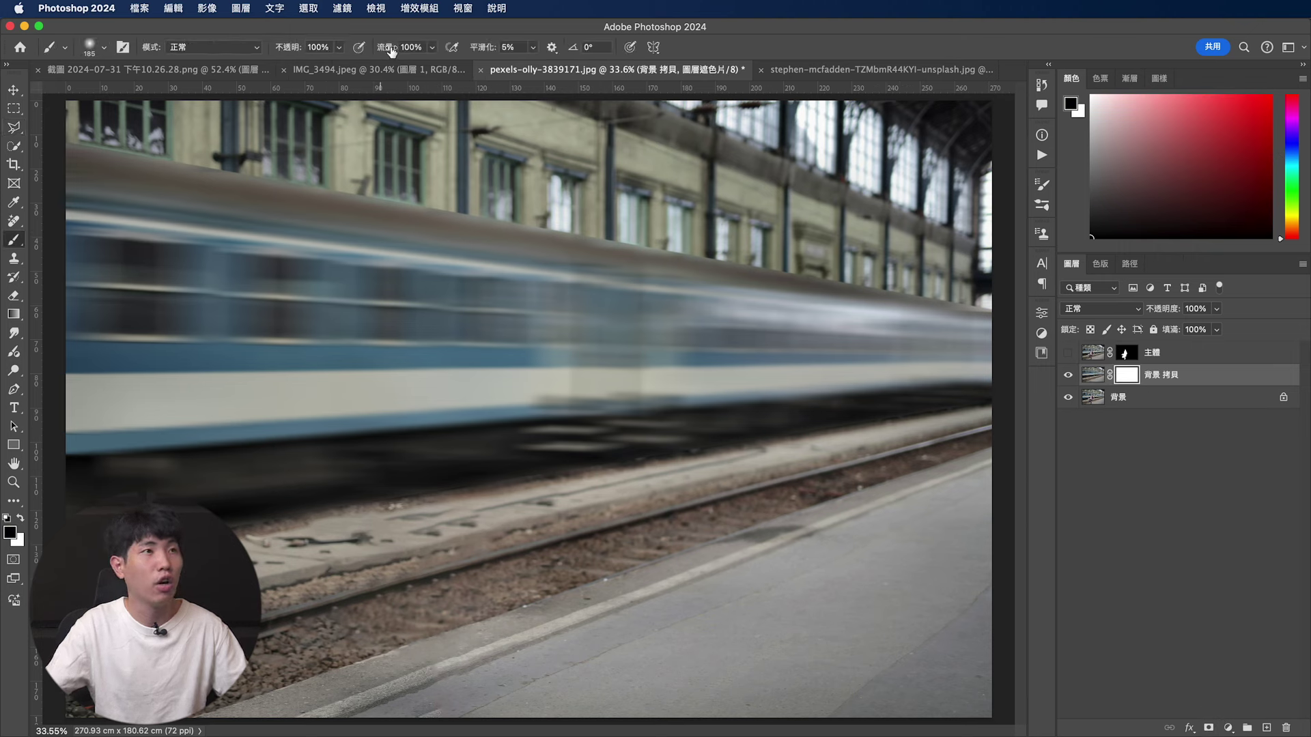
drag(391, 52, 334, 52)
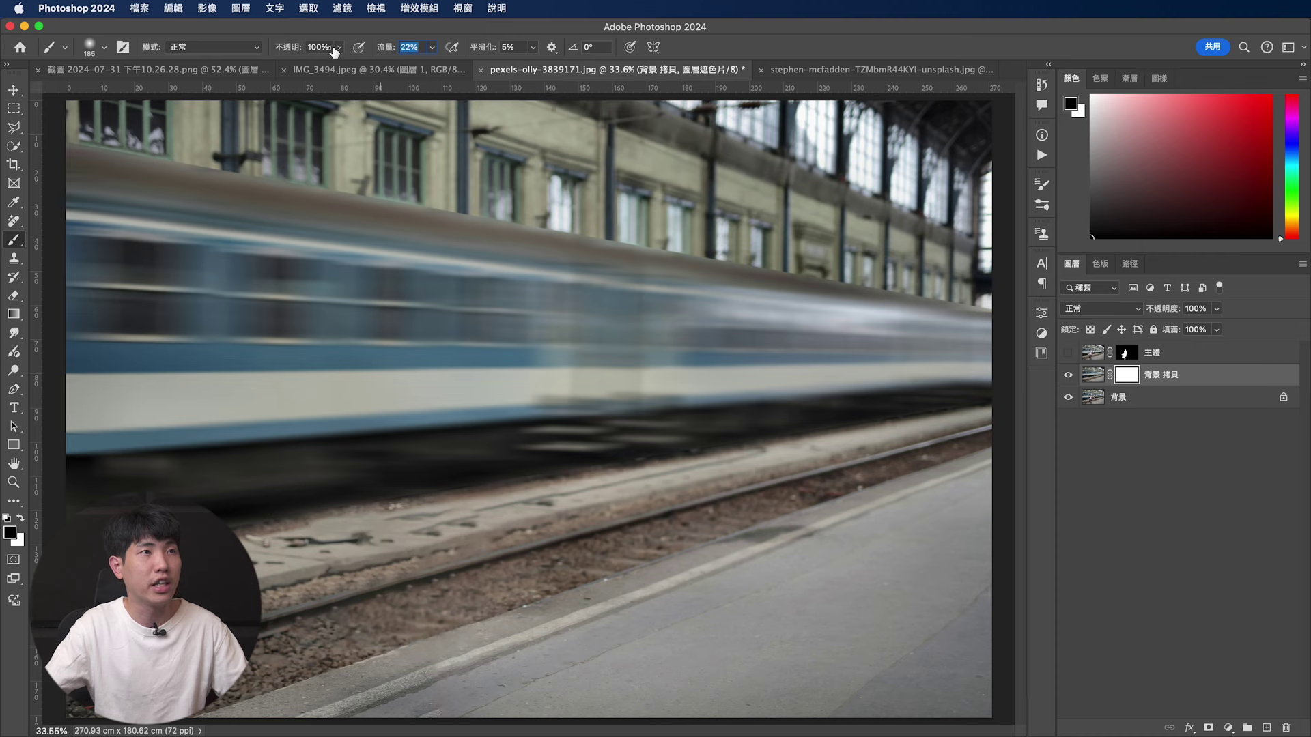
drag(94, 139, 114, 140)
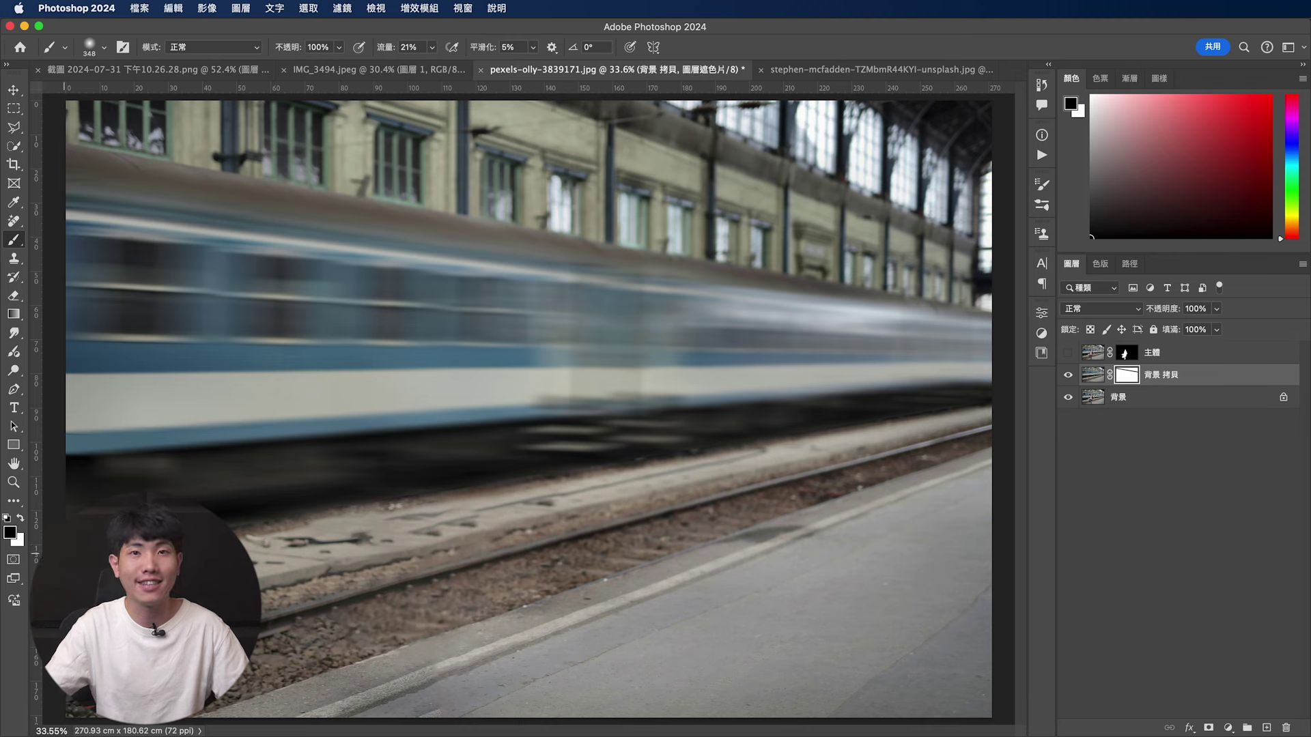
- Paint out the blur where the man stands and show the 主體 layer again
drag(314, 502, 512, 478)
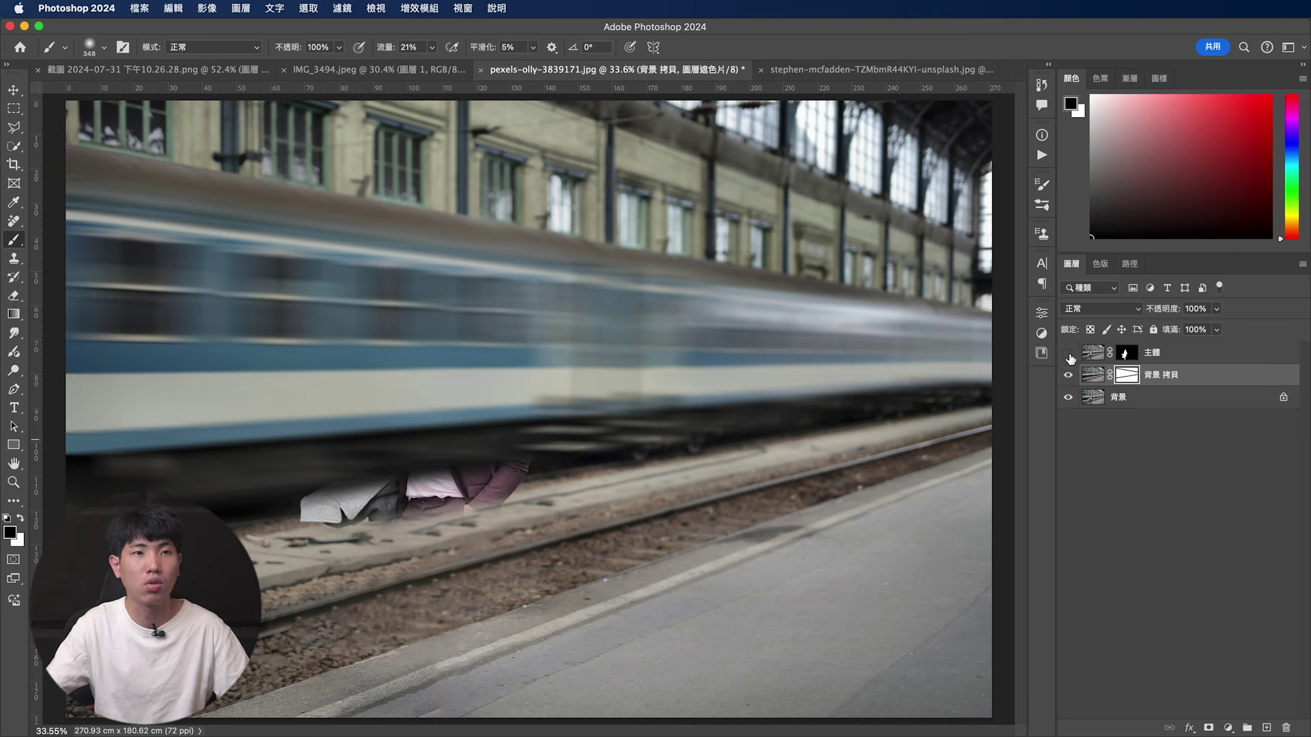
click(1069, 355)
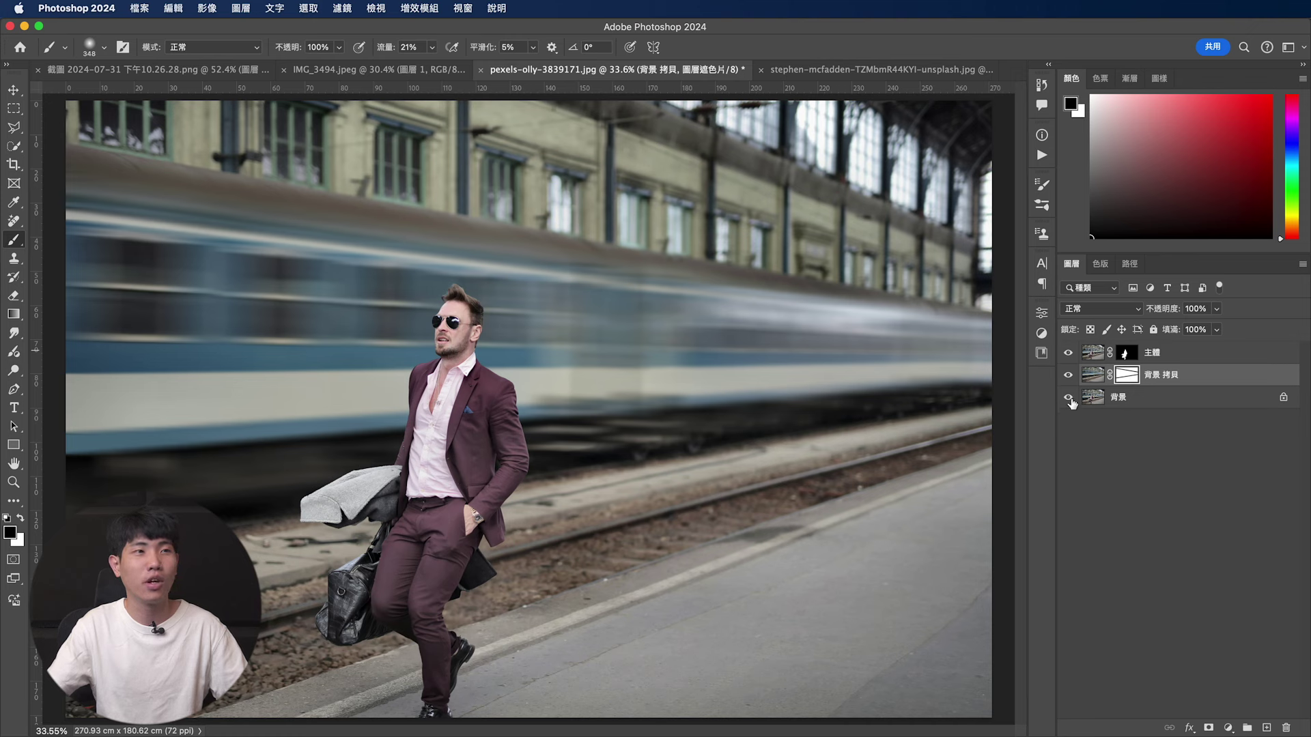
alt+click(1069, 398)
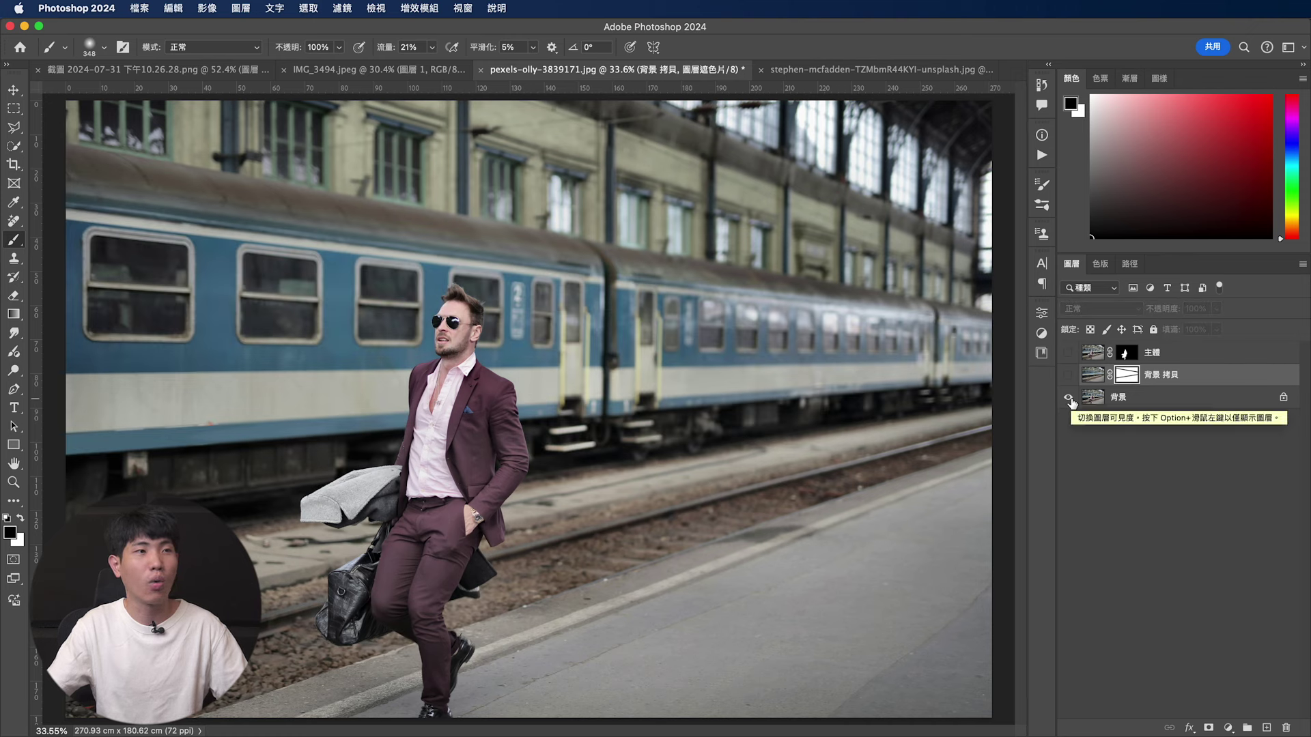
alt+click(1069, 398)
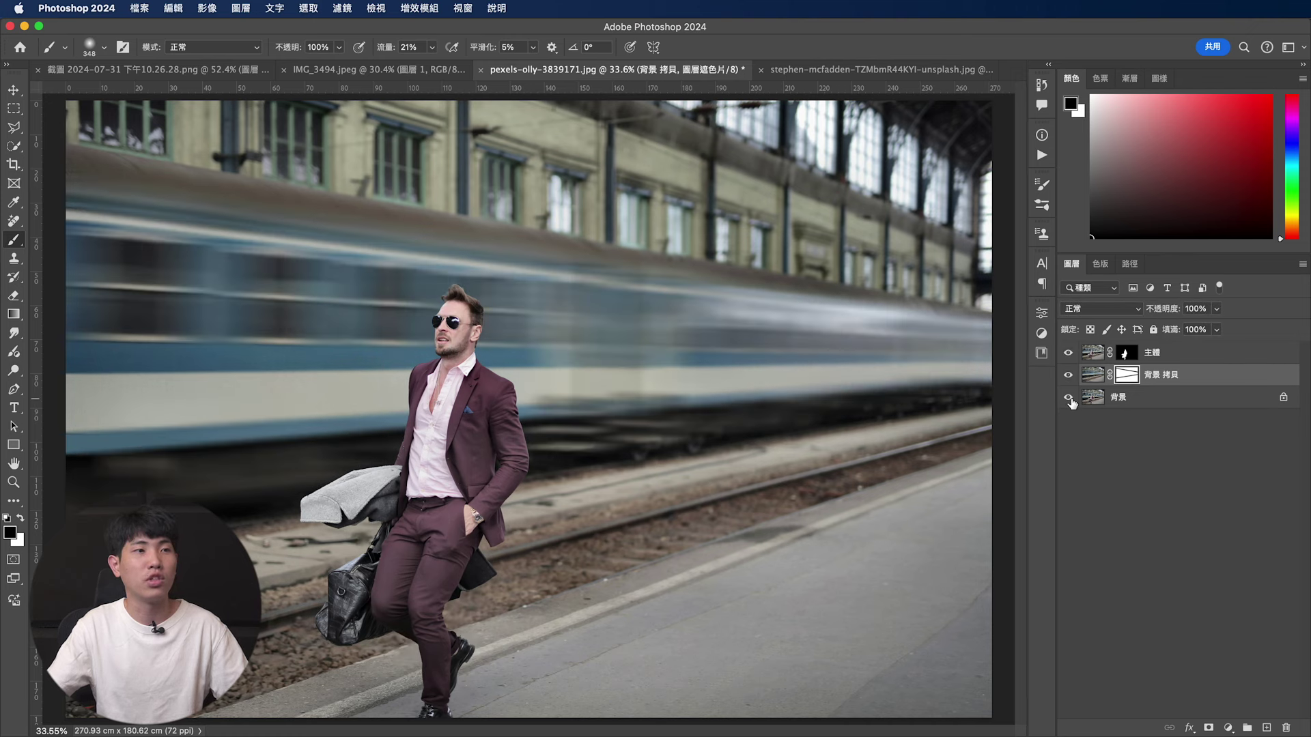